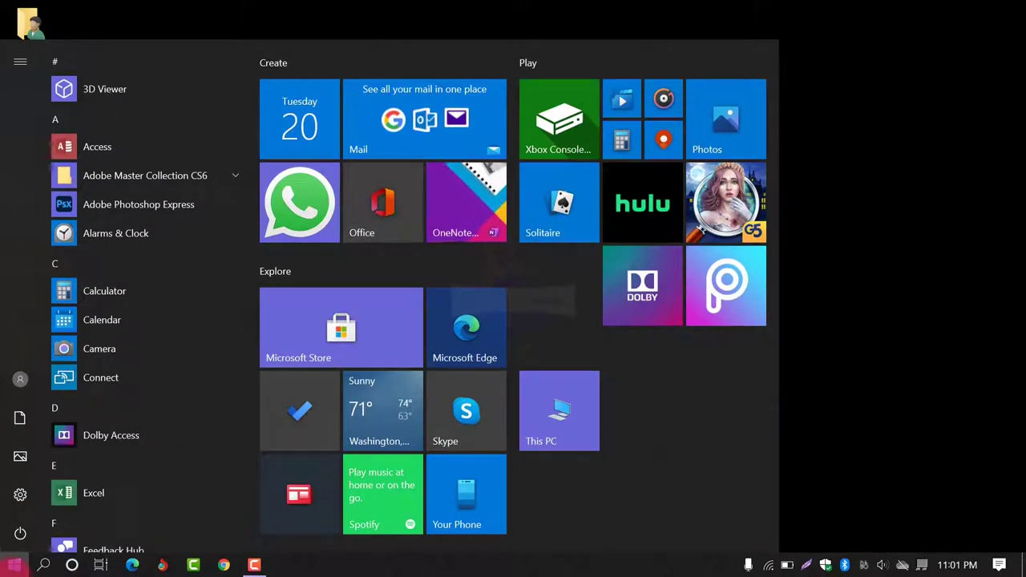
Step: Open the lock screen page of the Windows personalization settings and look through its options
left_click(21, 501)
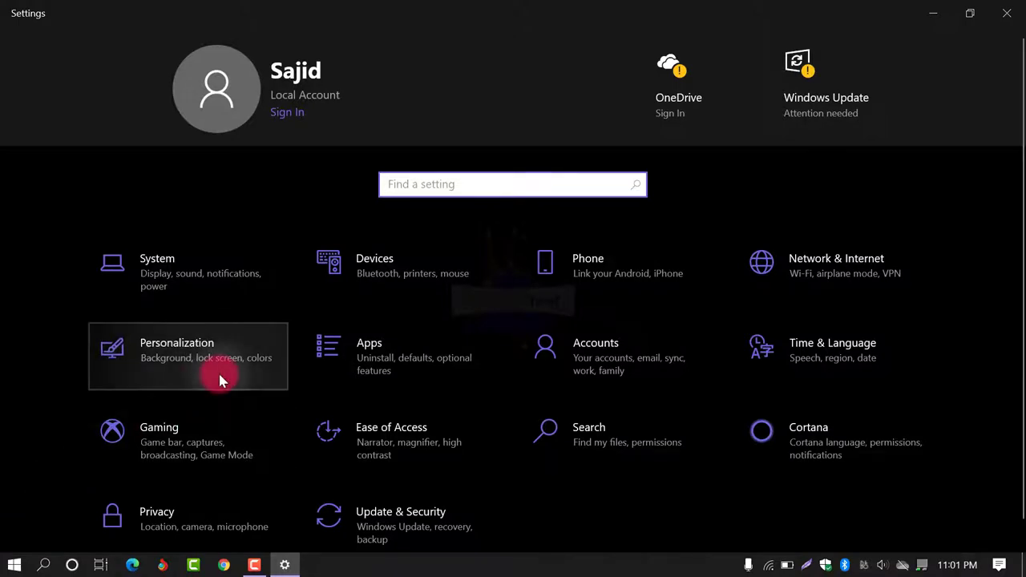
left_click(222, 380)
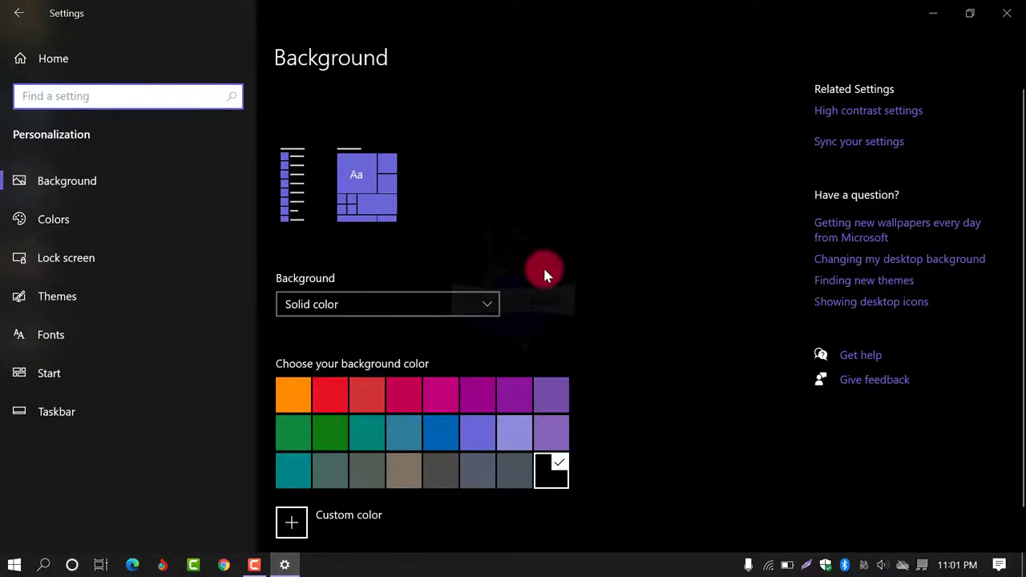
left_click(144, 271)
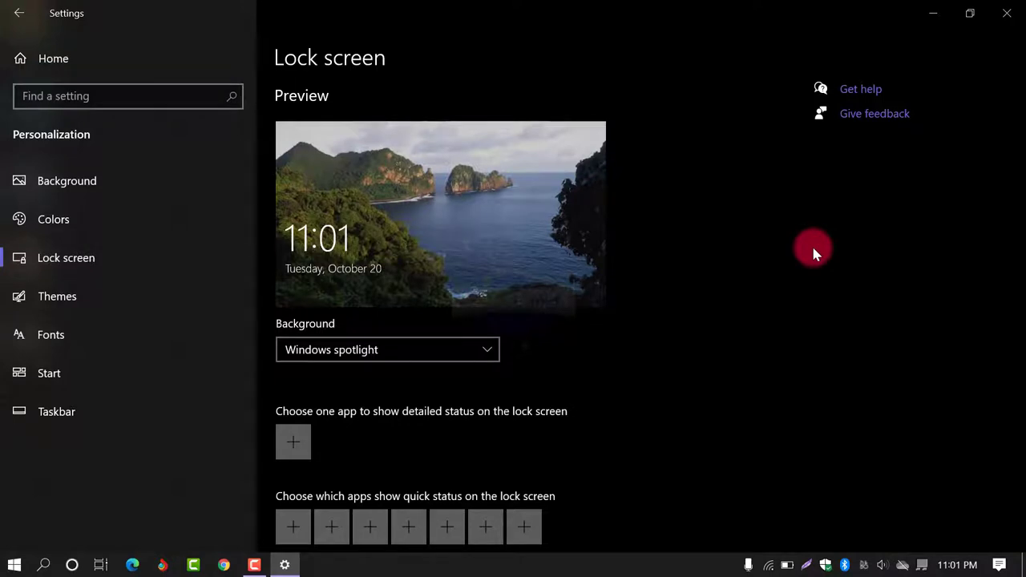
scroll(814, 254, "down", 3)
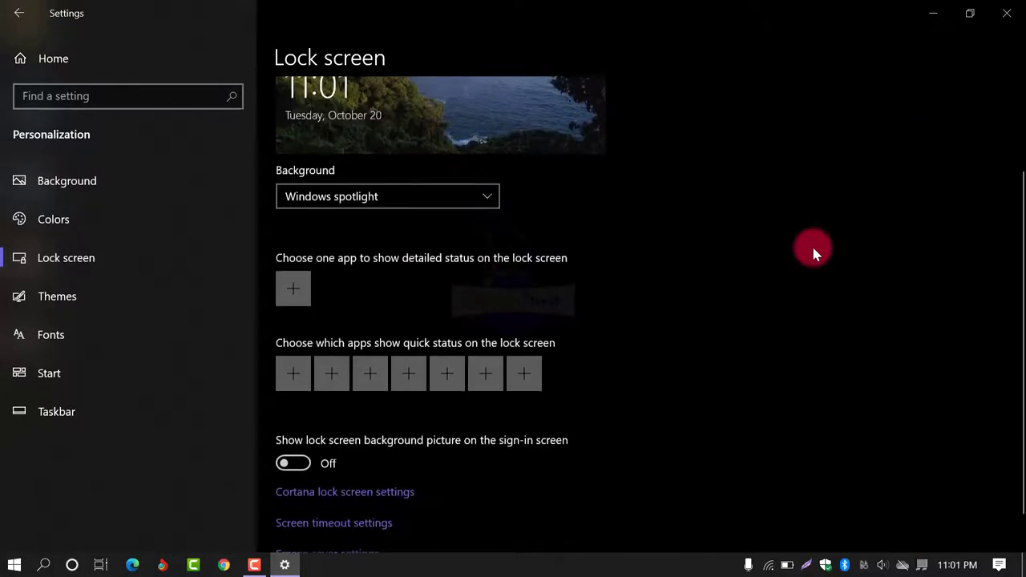
scroll(814, 253, "up", 1)
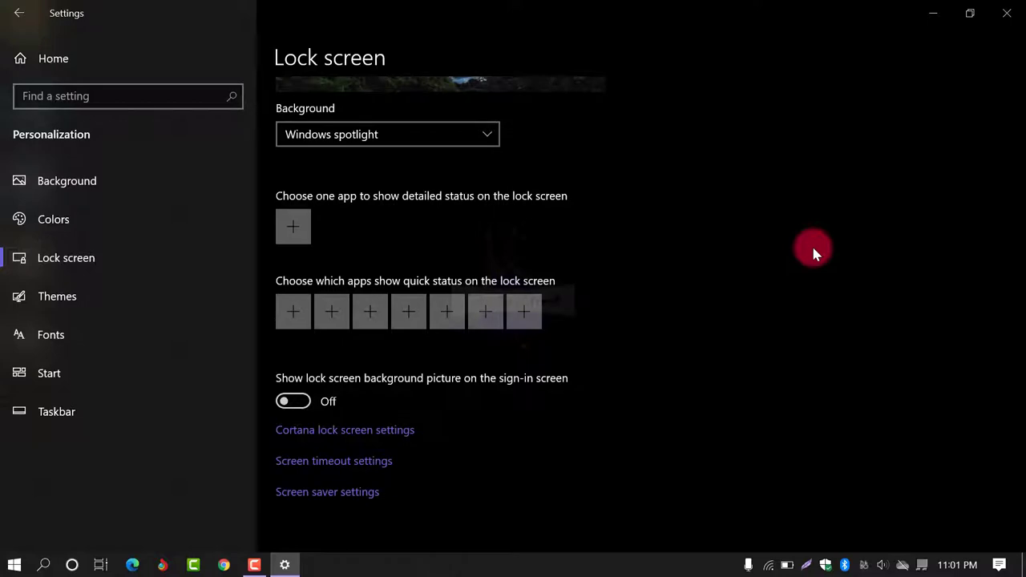
scroll(814, 253, "up", 2)
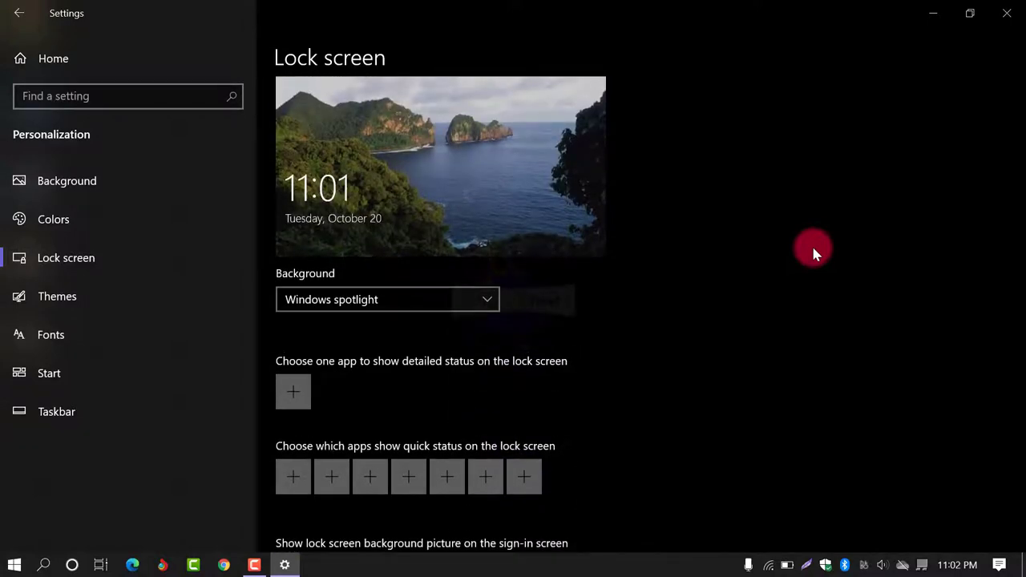
scroll(721, 269, "up", 1)
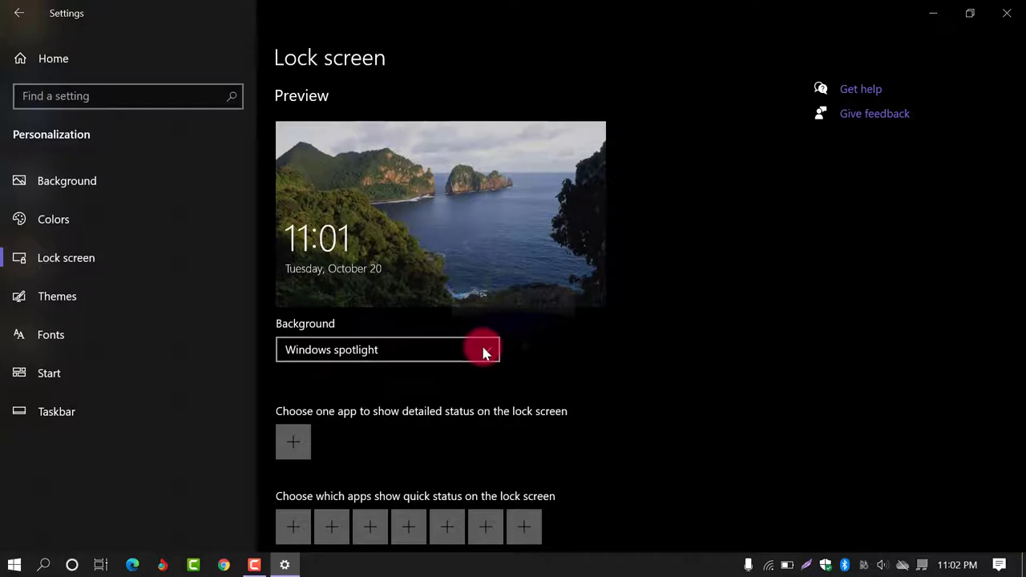
Step: Try the Picture and Slideshow lock screen backgrounds and return to Windows spotlight
left_click(483, 353)
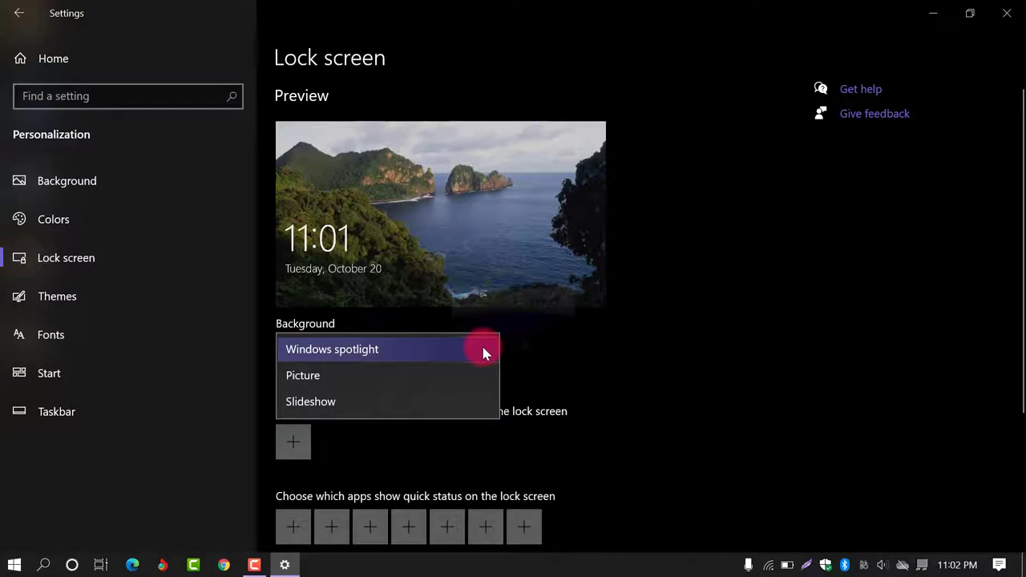
left_click(472, 374)
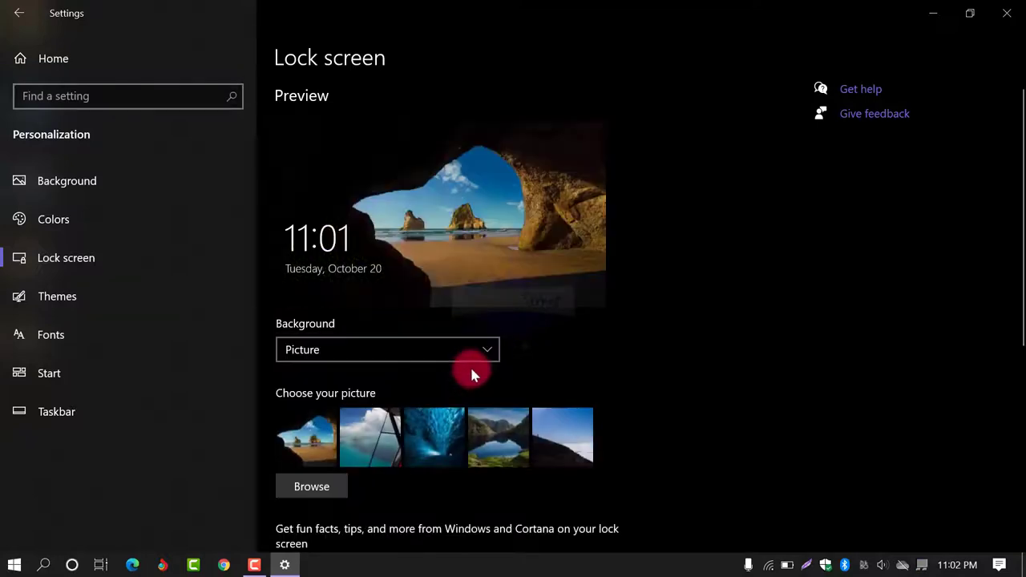
left_click(468, 355)
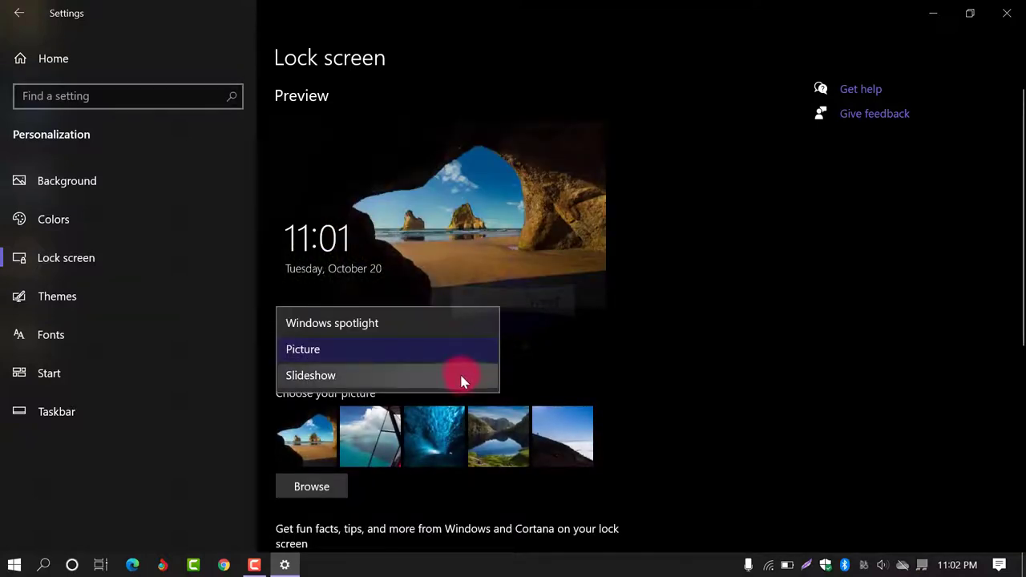
left_click(461, 377)
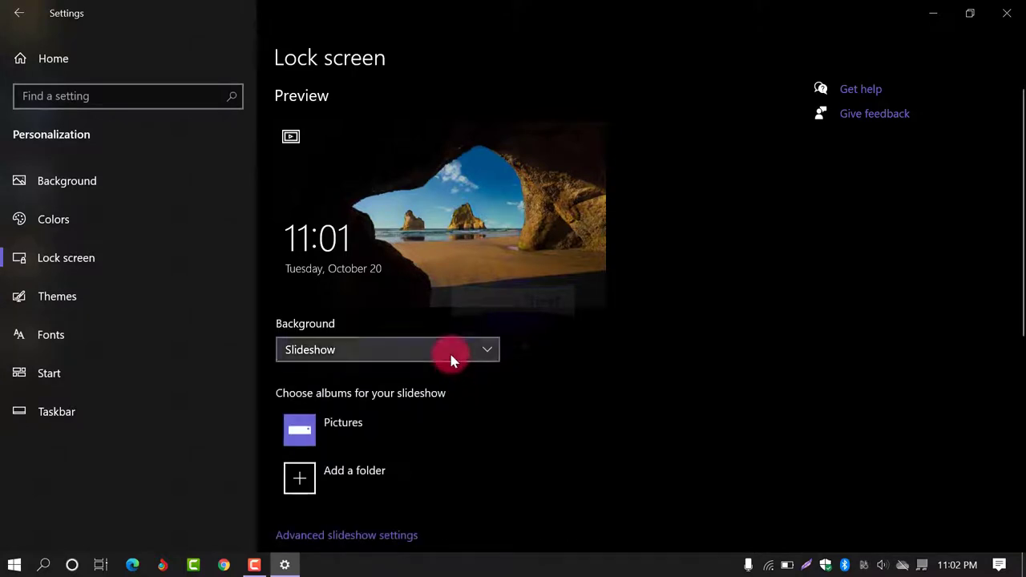
left_click(449, 353)
left_click(412, 300)
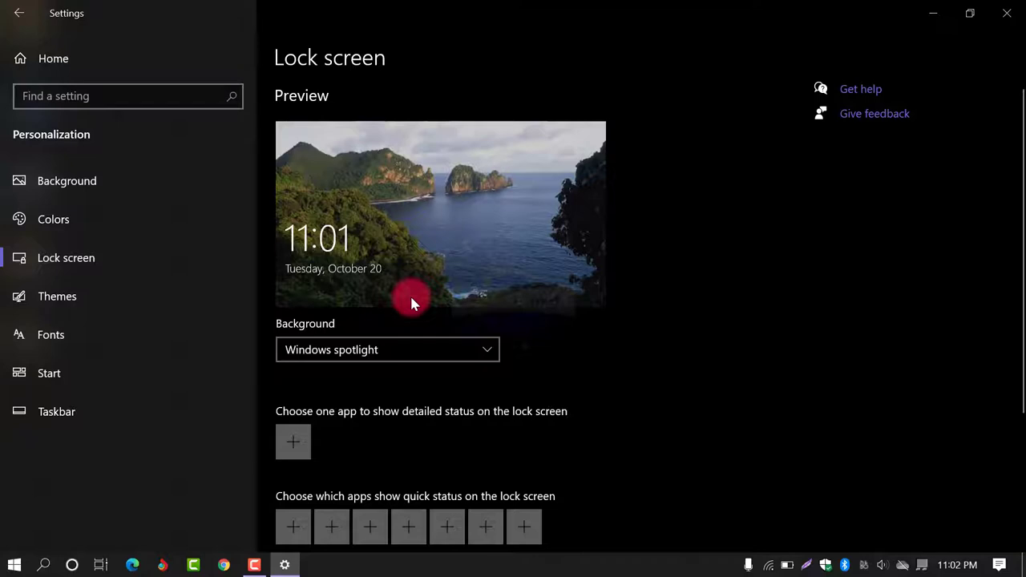
Step: Switch the lock screen background to Slideshow, view its album options, and restore Windows spotlight
left_click(420, 351)
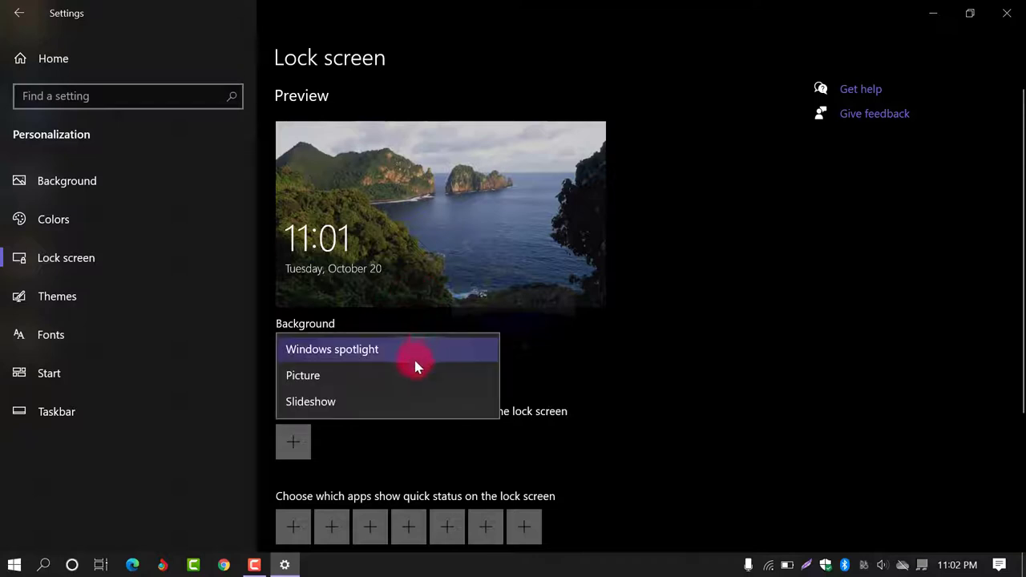
left_click(402, 403)
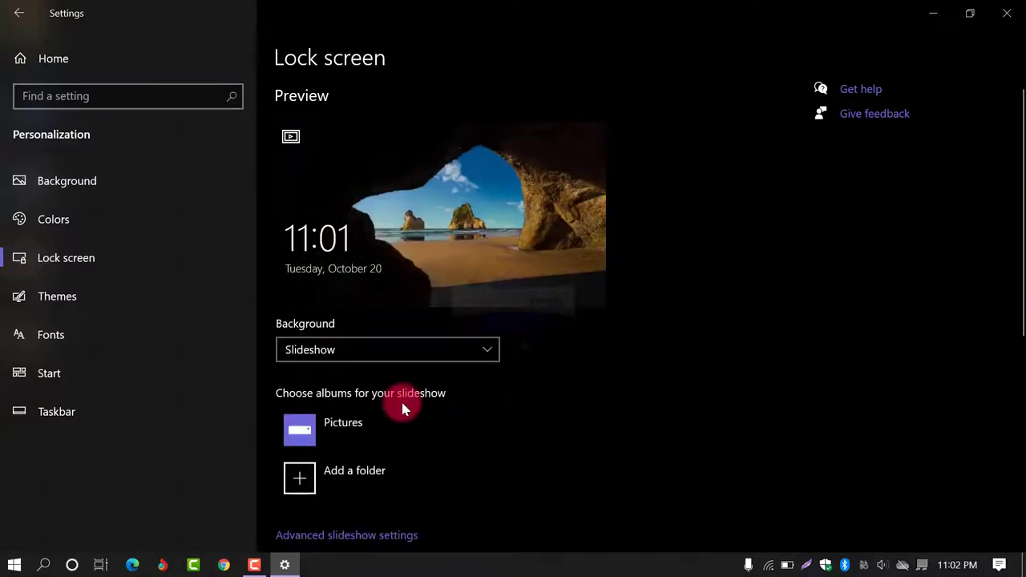
scroll(454, 399, "down", 1)
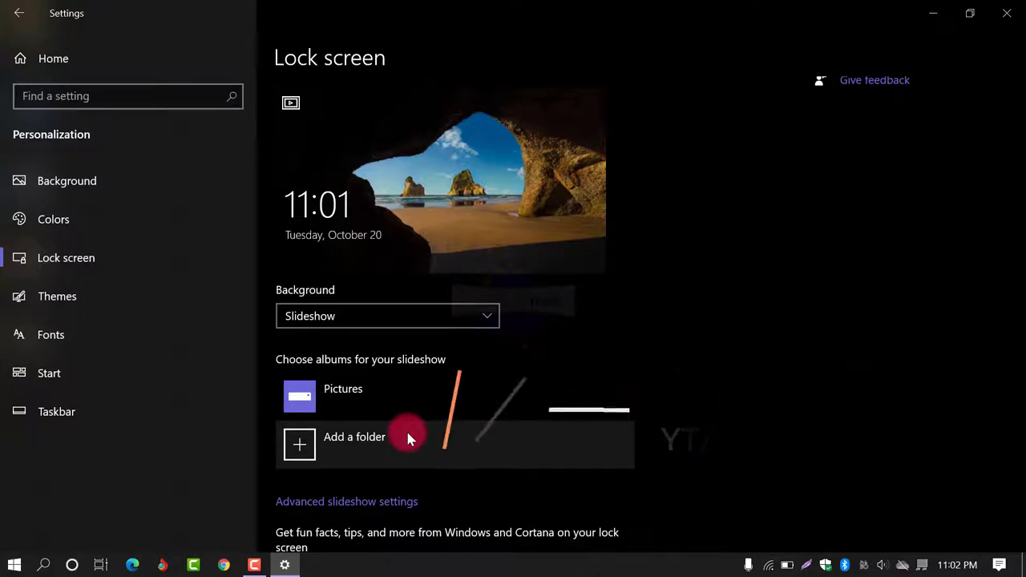
left_click(388, 315)
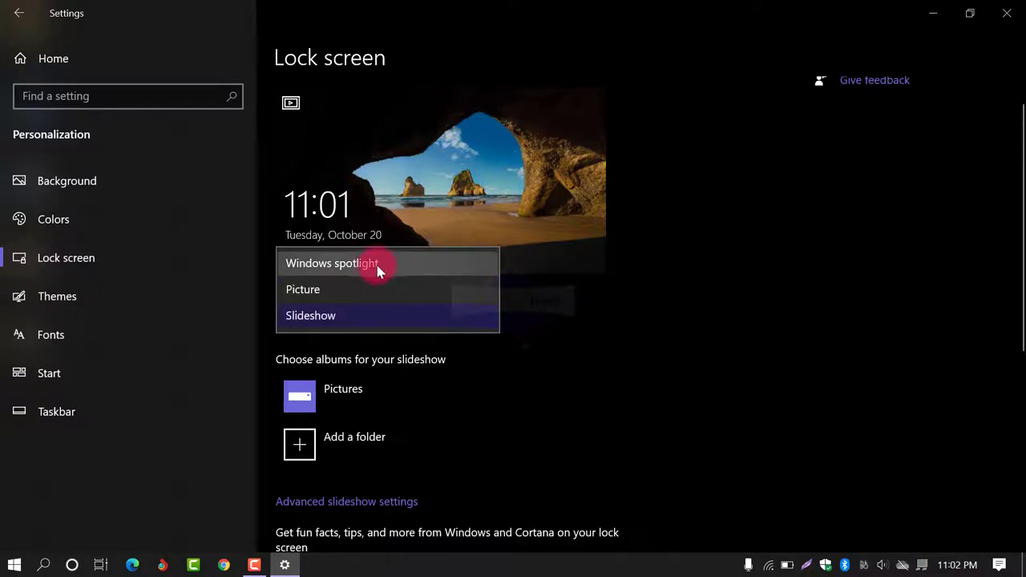
left_click(378, 270)
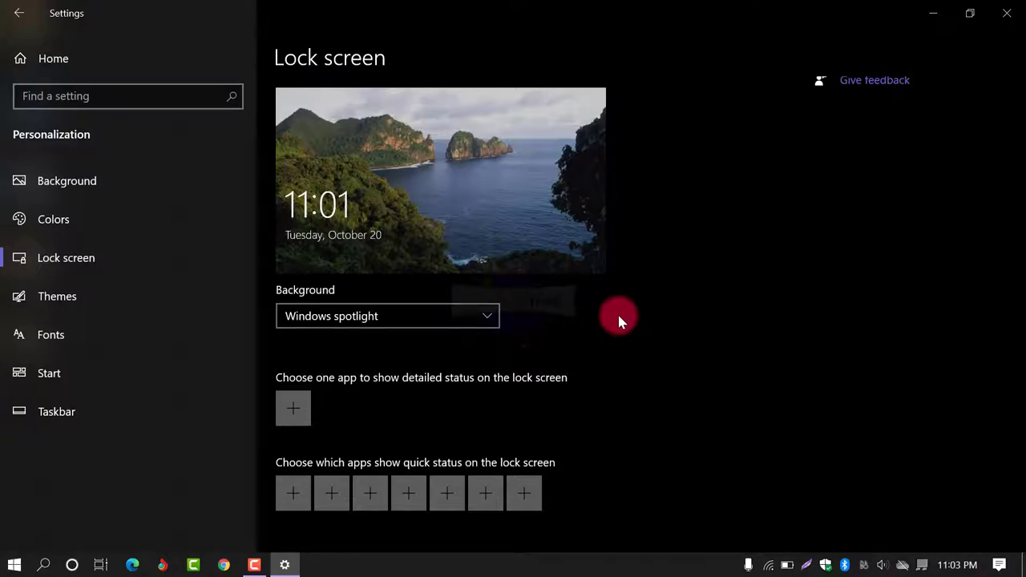
Step: Choose Calendar as the app that shows detailed status on the lock screen
left_click(295, 410)
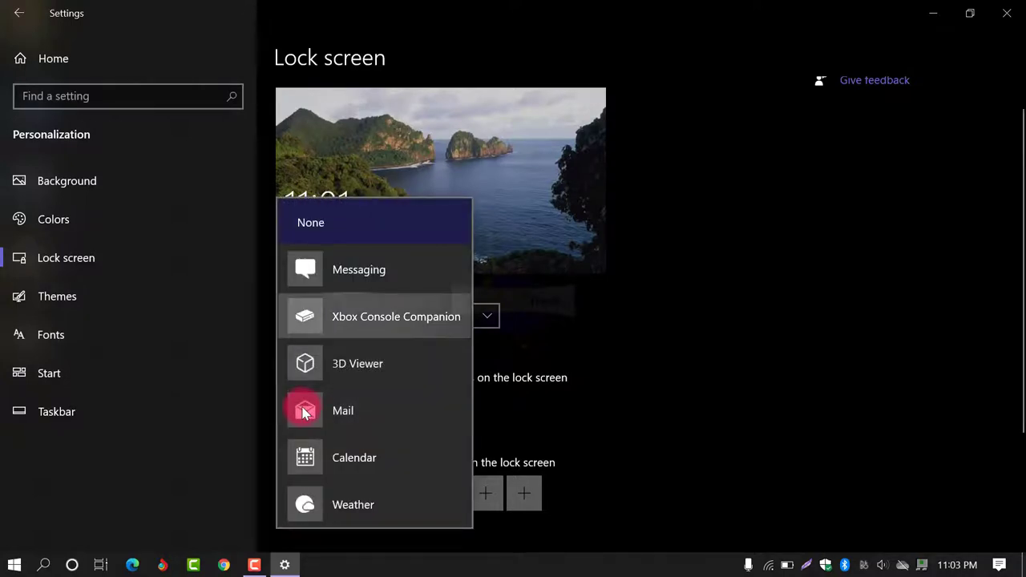
left_click(648, 324)
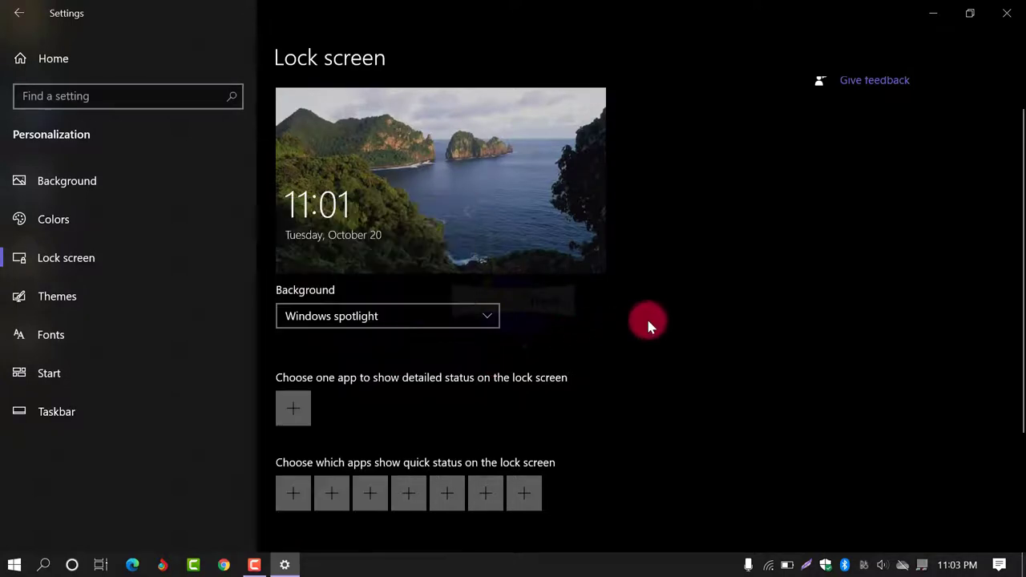
left_click(301, 409)
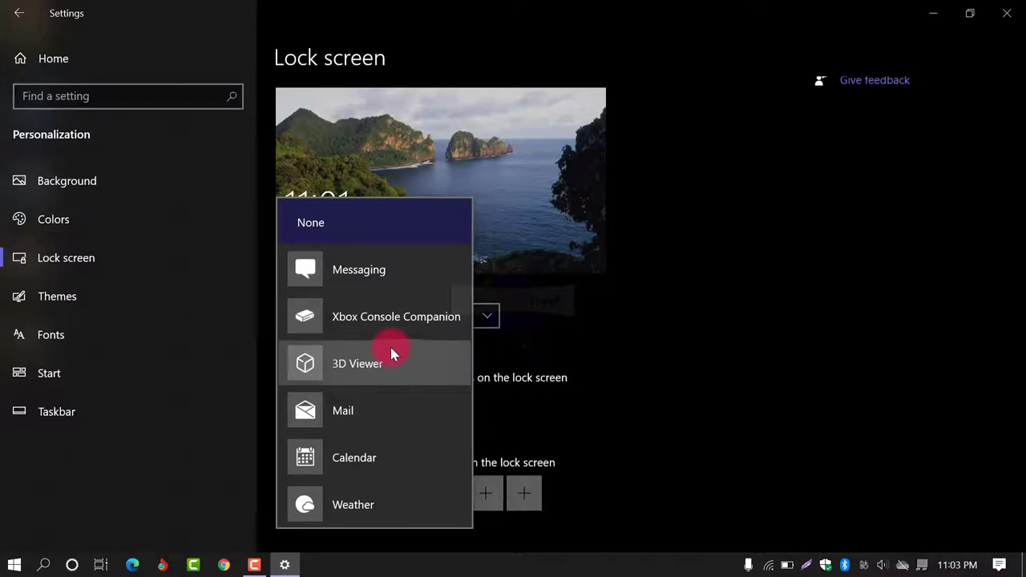
left_click(395, 456)
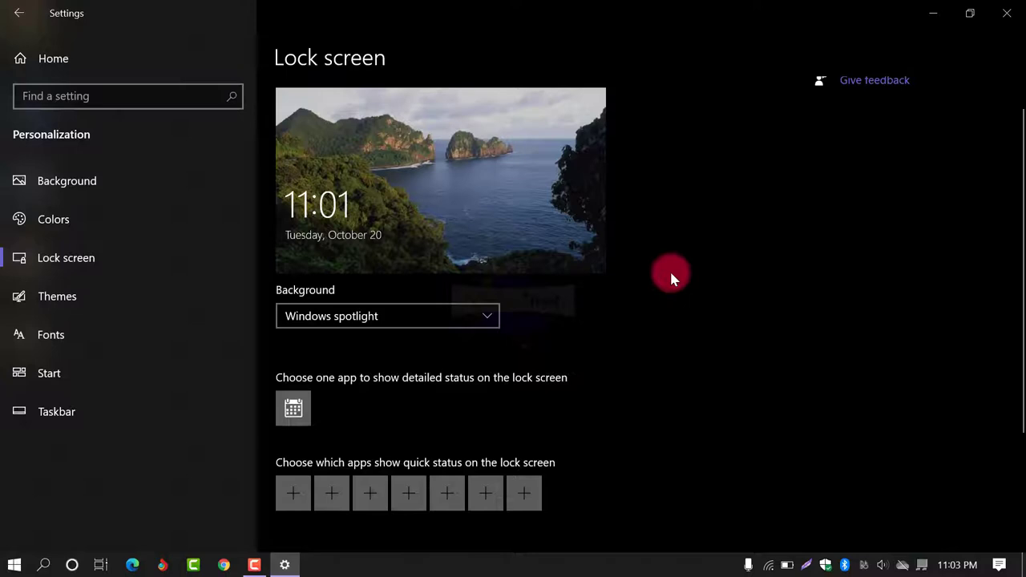
Step: Assign Microsoft Content and Messaging to the first two quick status slots of the lock screen
left_click(298, 496)
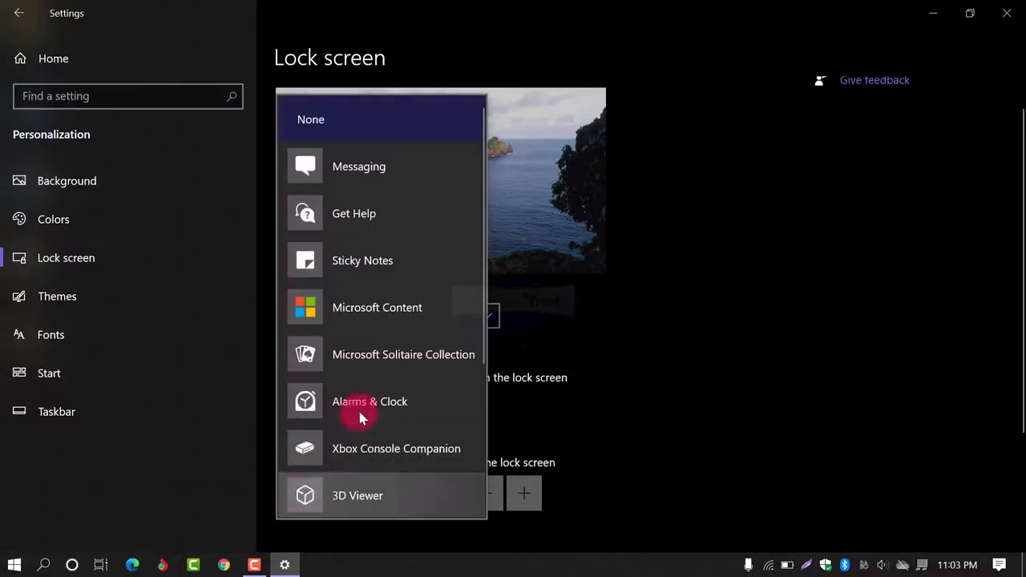
left_click(392, 322)
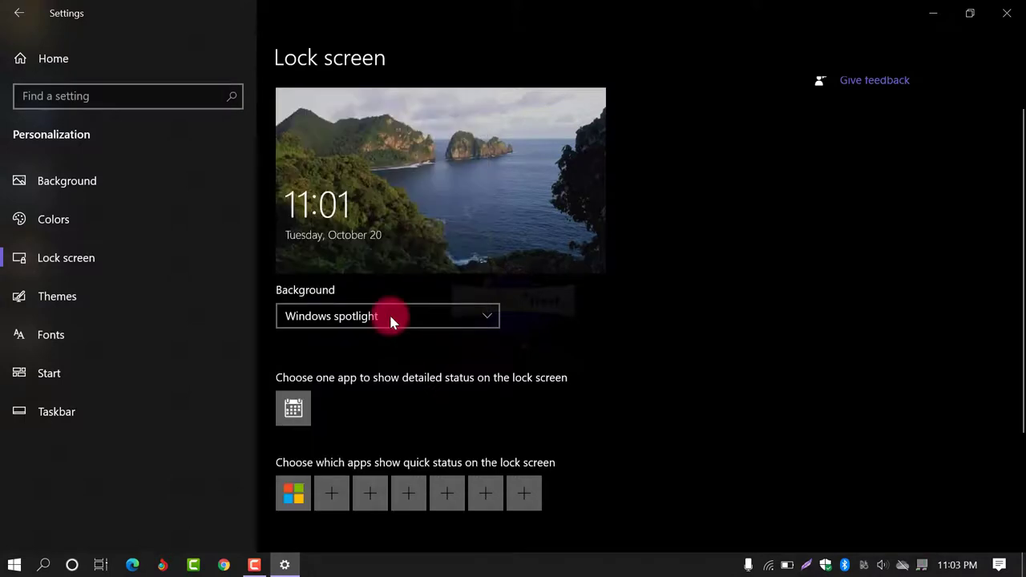
left_click(336, 494)
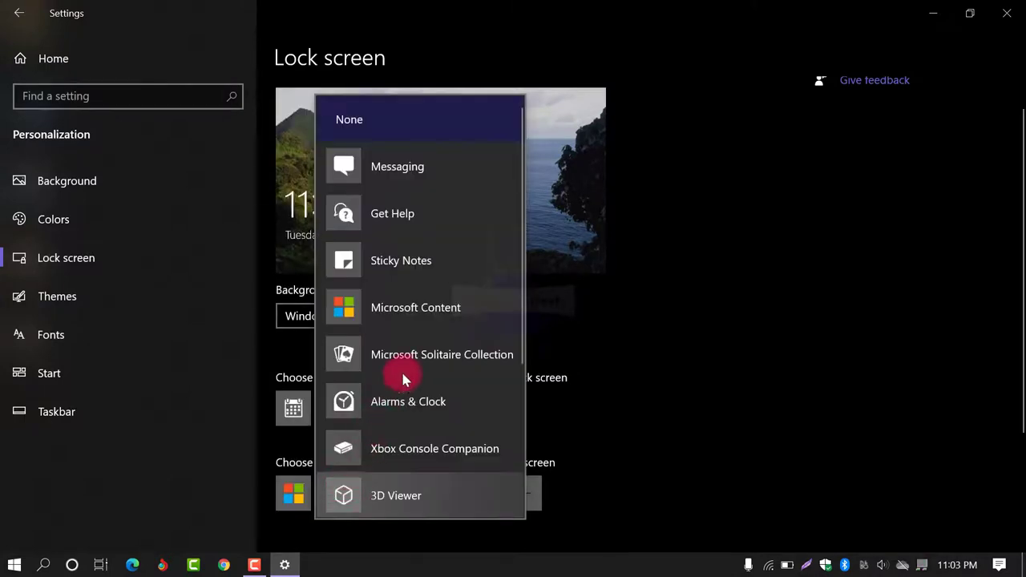
scroll(422, 343, "down", 1)
scroll(421, 344, "down", 2)
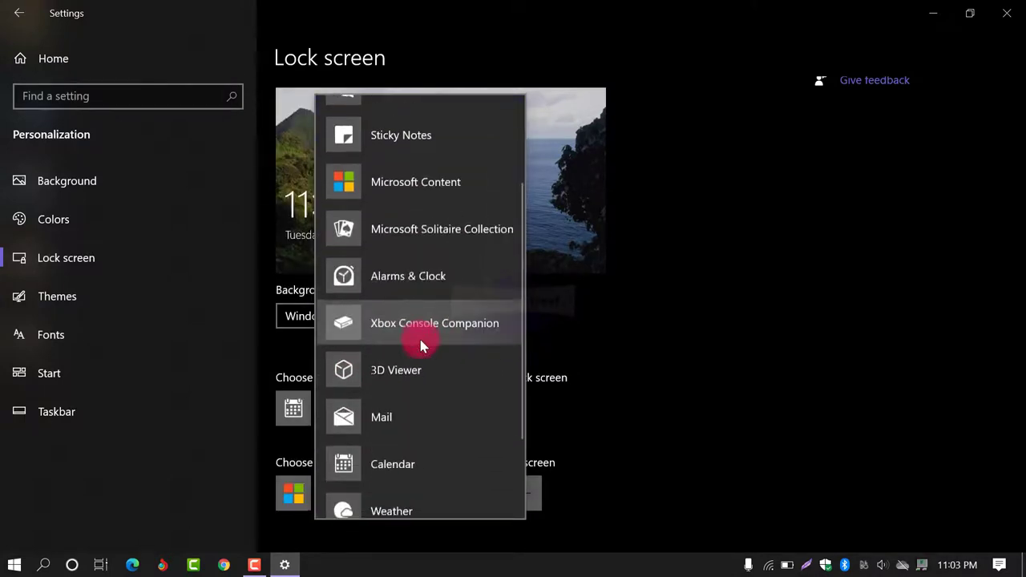
scroll(419, 340, "up", 3)
left_click(440, 169)
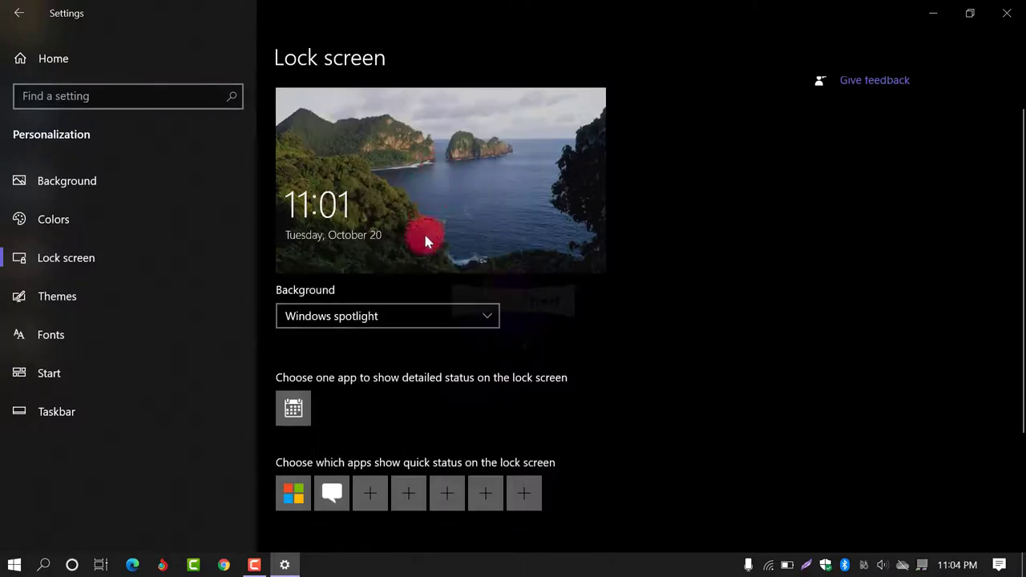
Step: Assign Mail and Weather to the third and fourth quick status slots of the lock screen
left_click(374, 490)
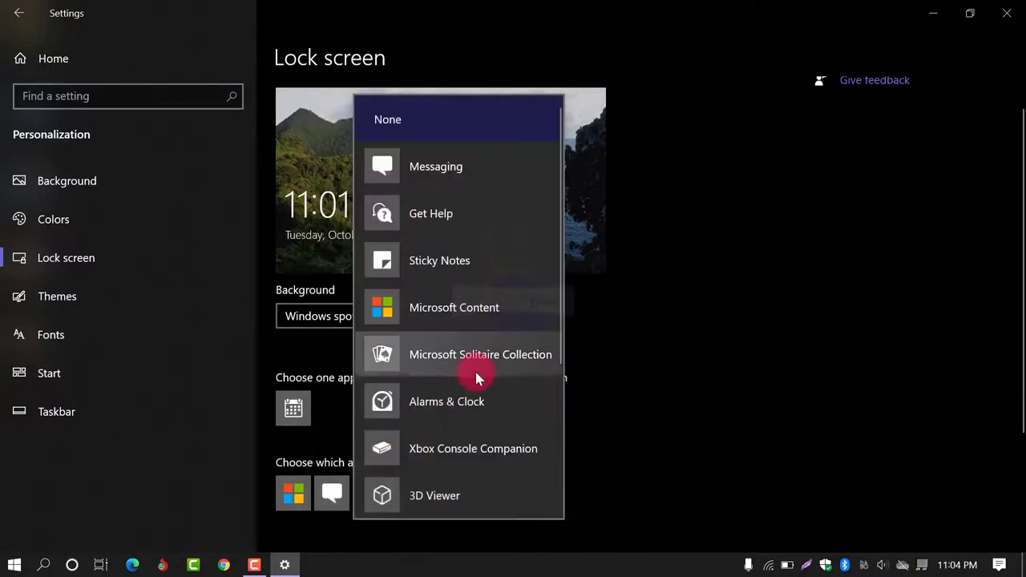
scroll(475, 371, "down", 1)
left_click(467, 463)
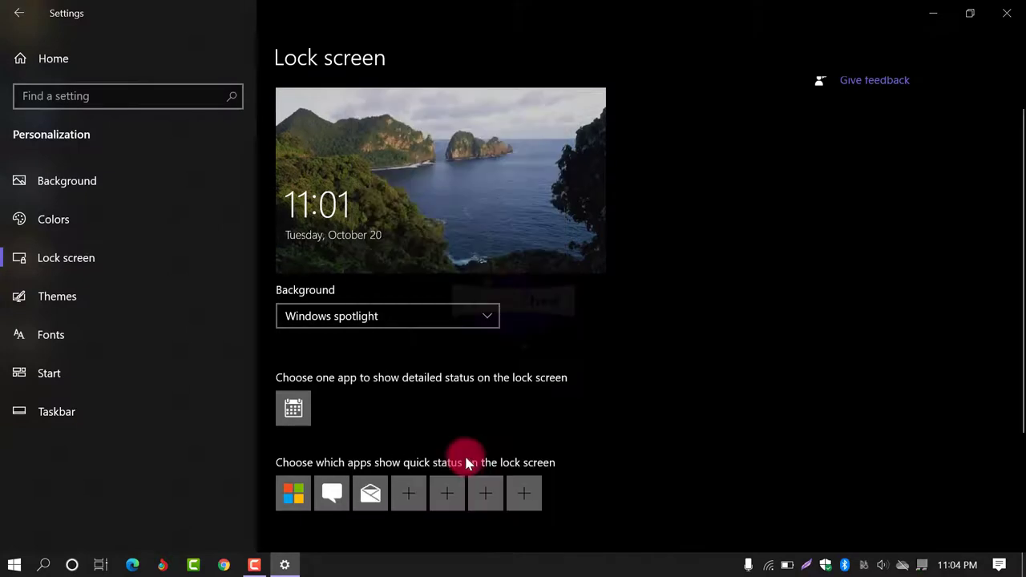
left_click(415, 488)
scroll(482, 353, "down", 1)
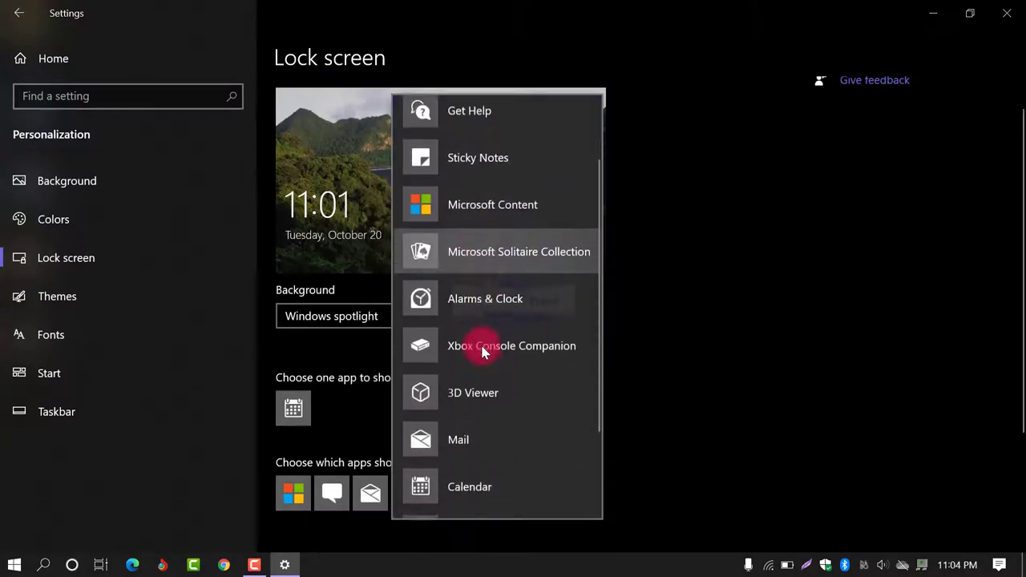
scroll(482, 351, "down", 1)
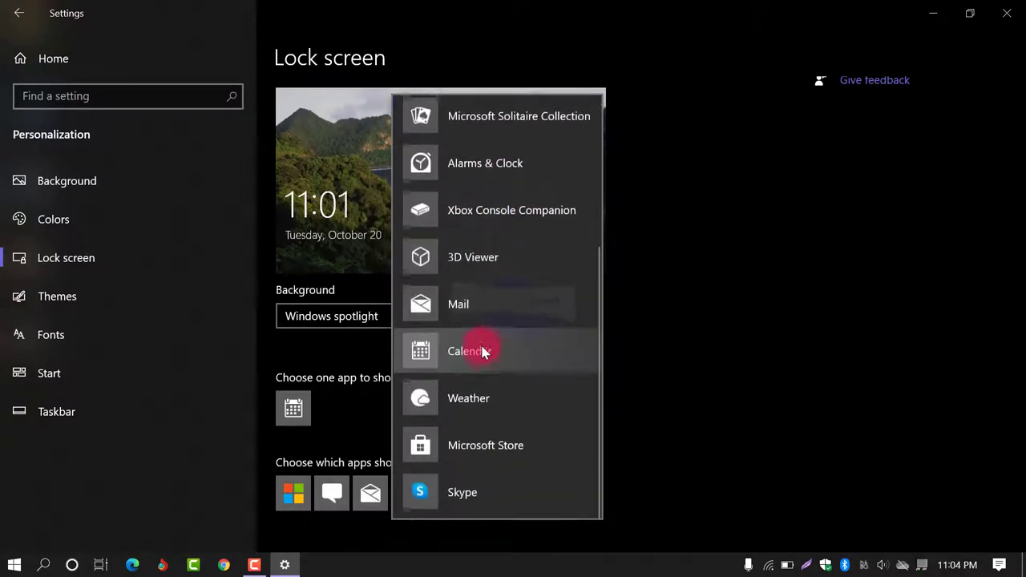
left_click(490, 388)
key("Left")
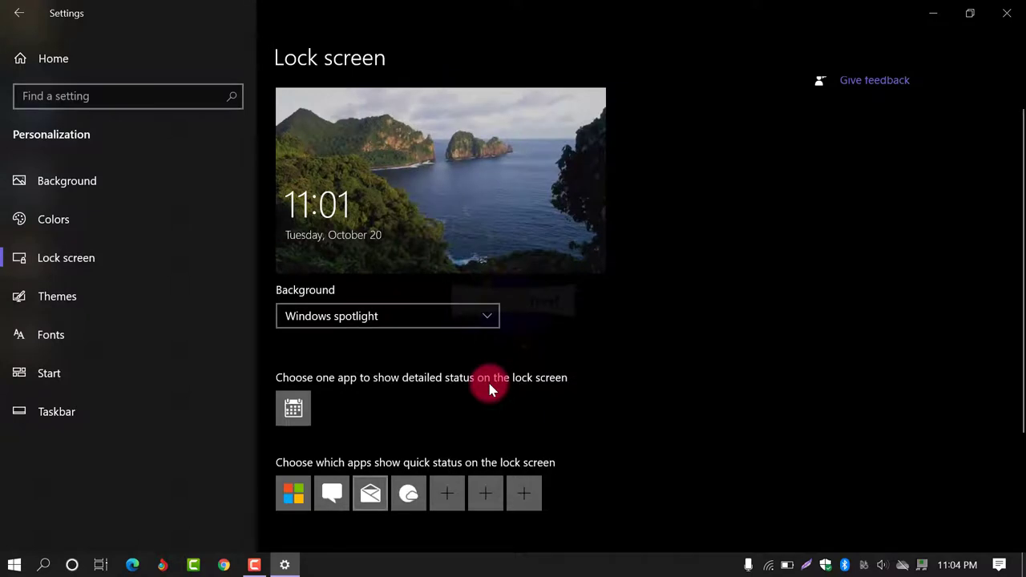
key("Right")
key("Left")
key("Left")
key("Left")
key("Right")
key("Right")
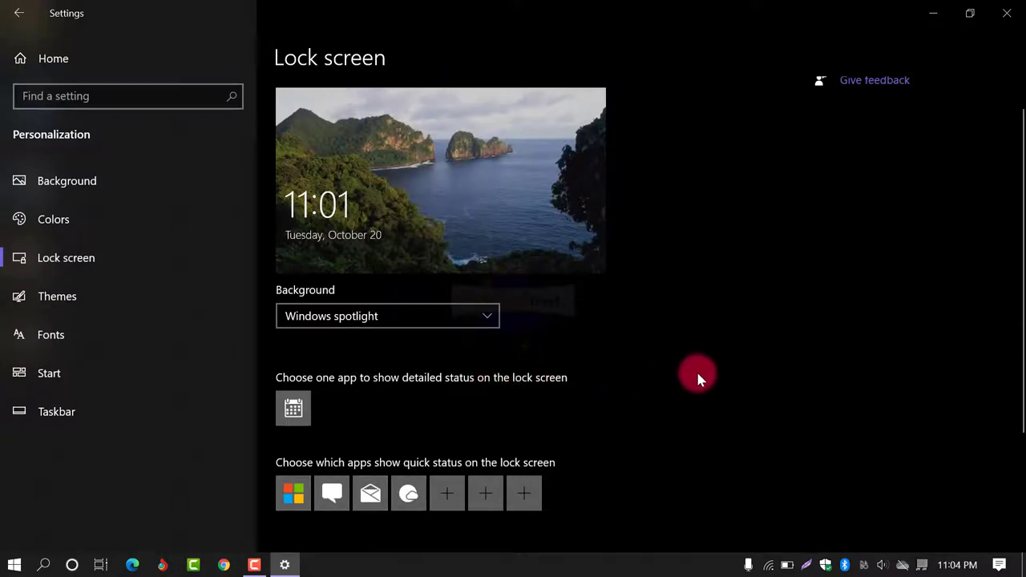
Step: Turn on showing the lock screen background picture on the sign-in screen and turn it off again
scroll(695, 372, "down", 3)
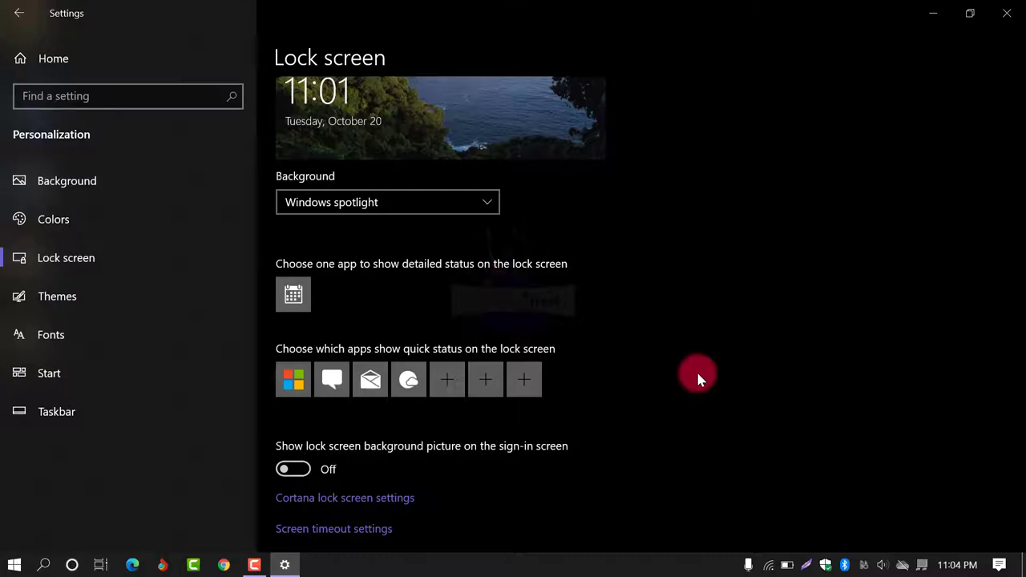
left_click(291, 471)
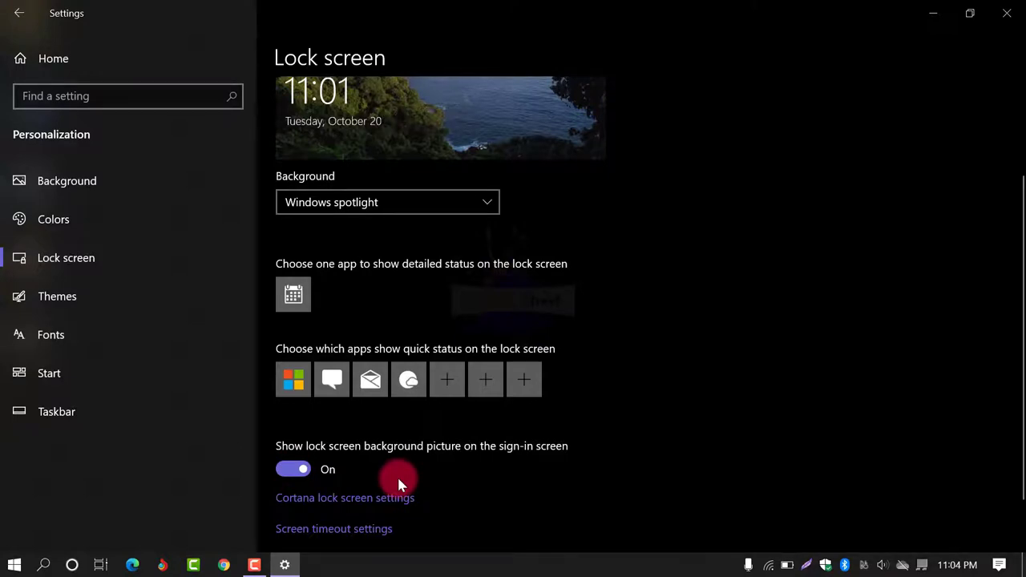
left_click(303, 473)
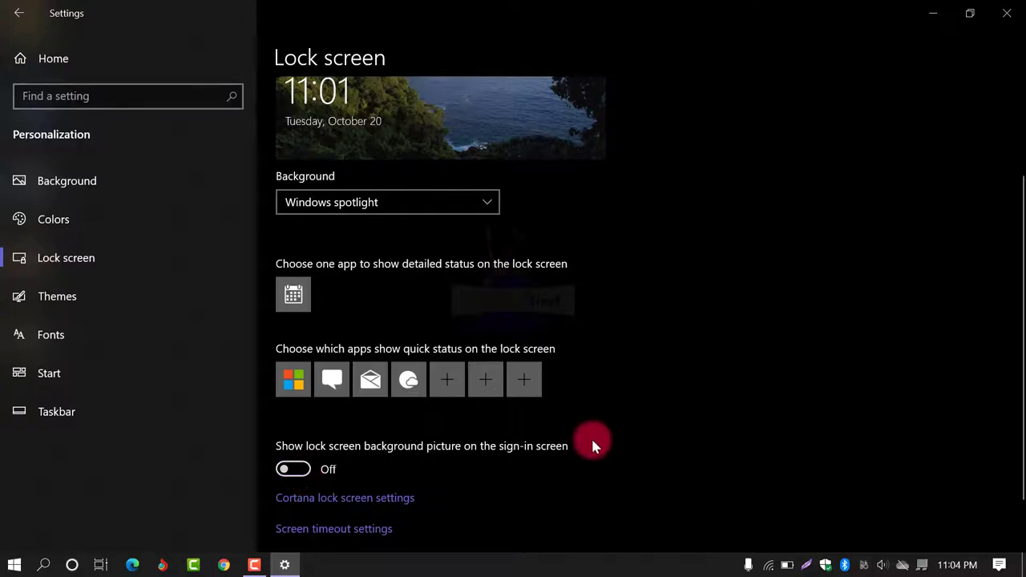
Step: Open the Cortana lock screen settings, try to let Cortana respond to "Hey Cortana", and dismiss the Cortana window
scroll(593, 445, "down", 2)
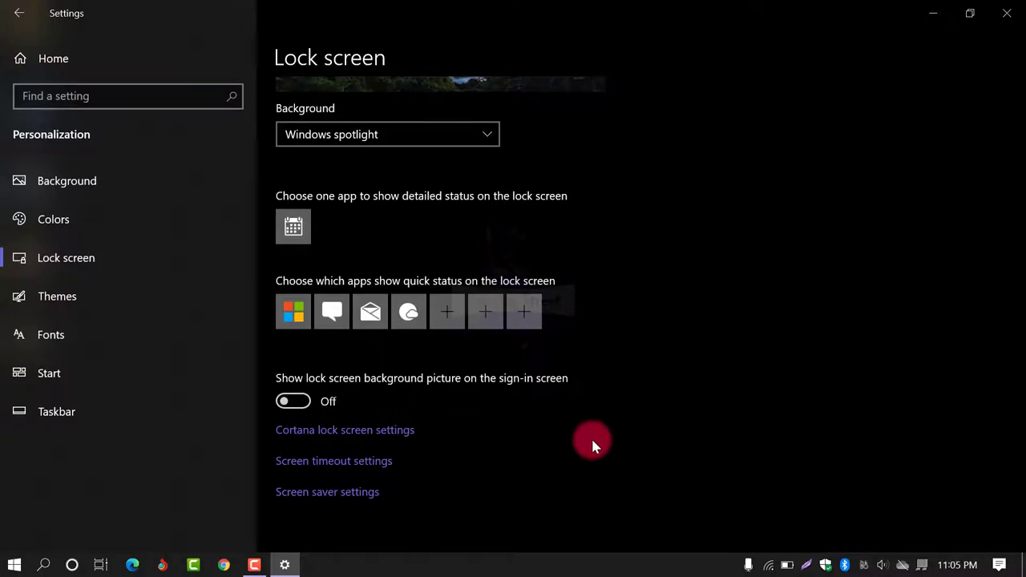
left_click(386, 430)
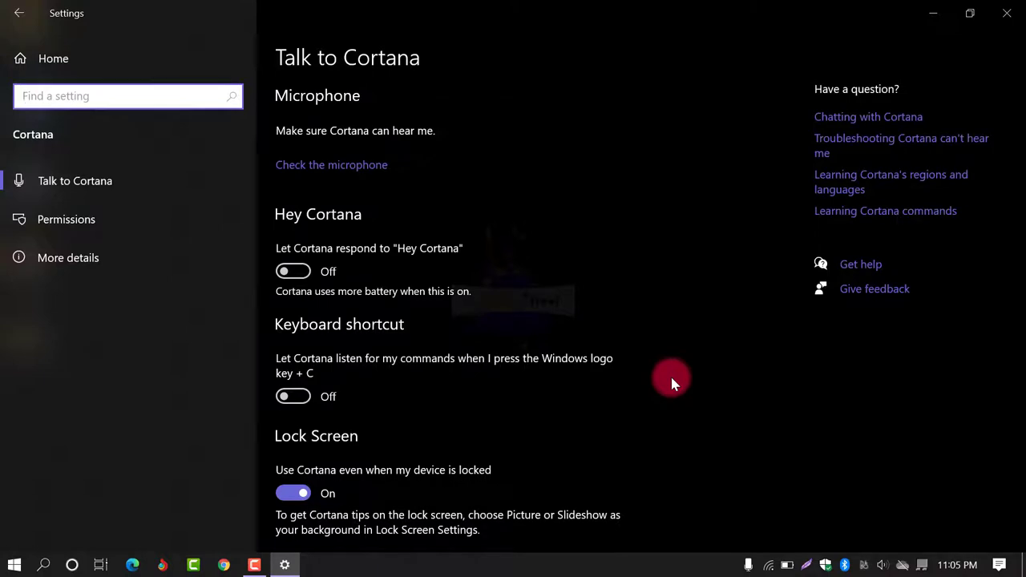
left_click(295, 272)
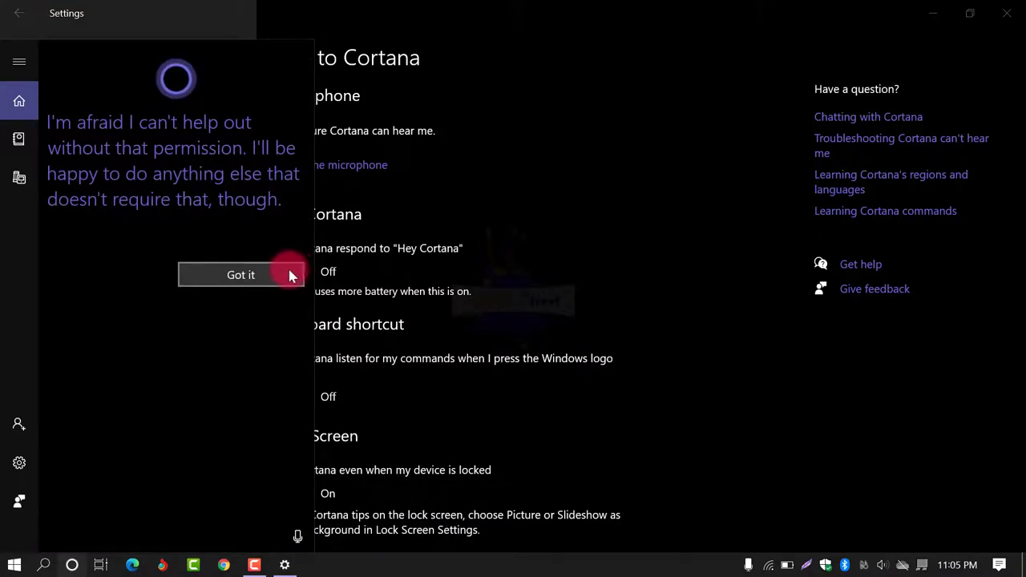
left_click(290, 275)
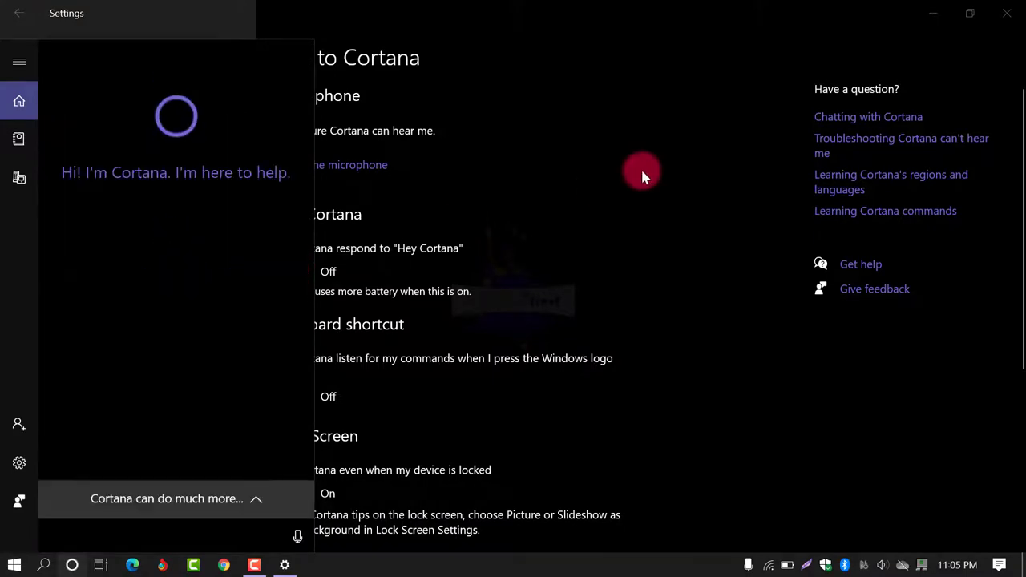
left_click(491, 233)
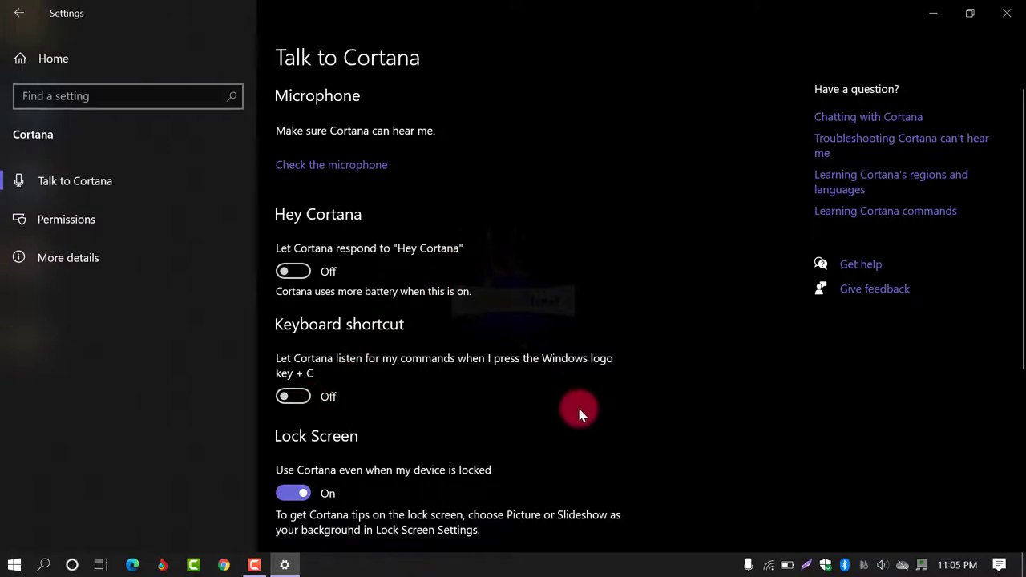
Step: Examine Cortana's keyboard shortcut and lock screen options, and return to the Lock screen settings
scroll(579, 413, "down", 2)
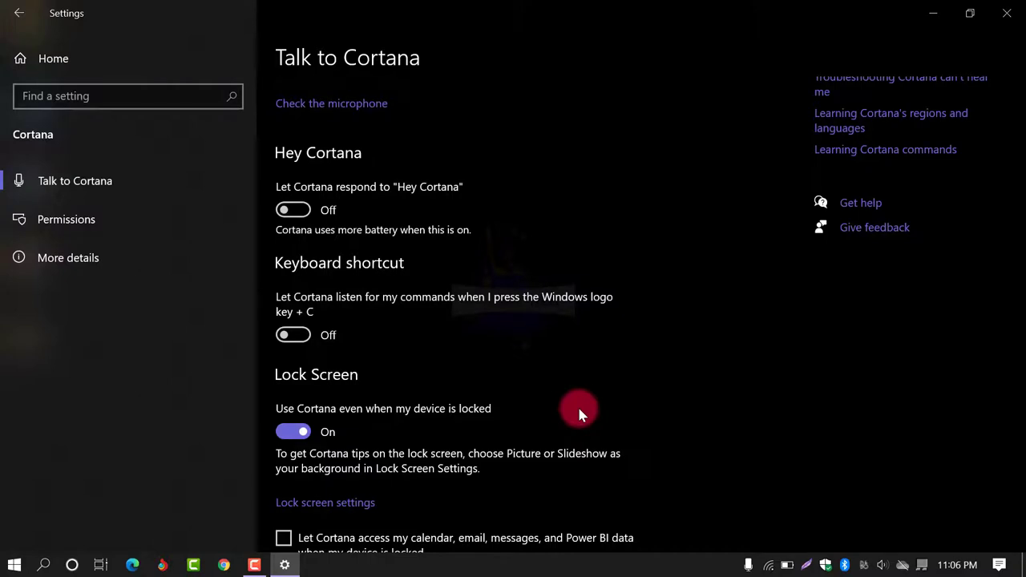
scroll(581, 413, "down", 1)
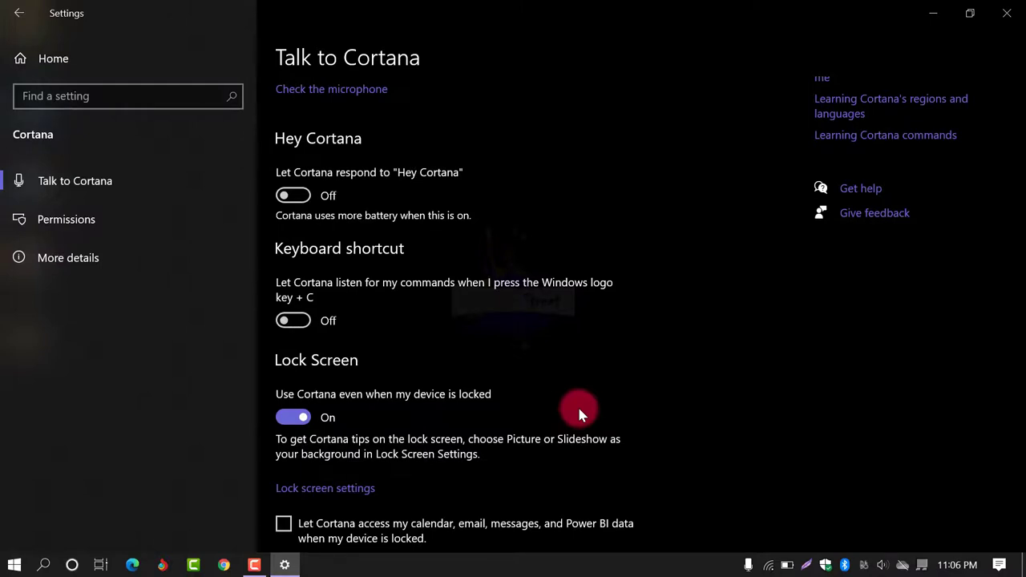
scroll(581, 413, "down", 2)
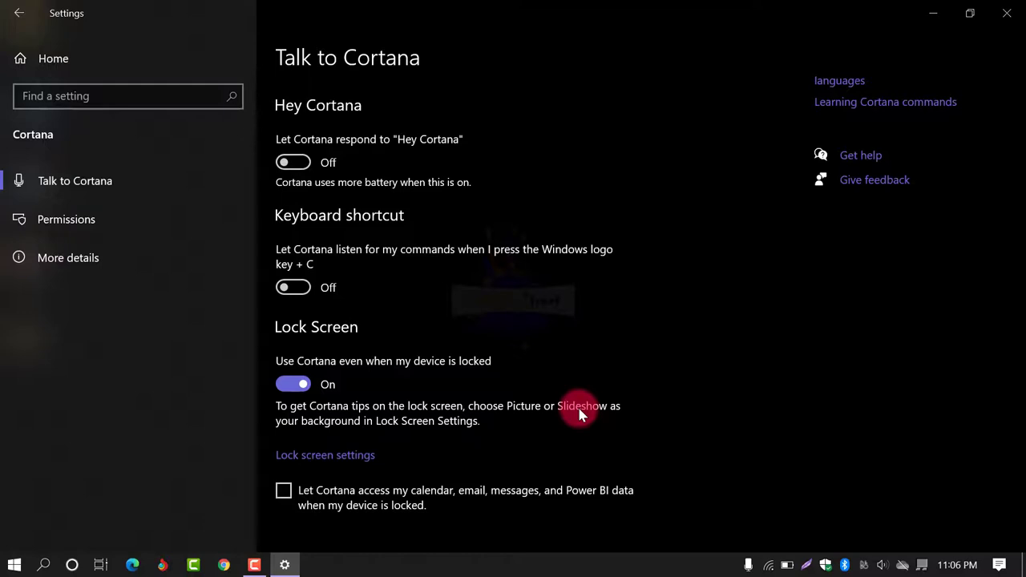
scroll(684, 336, "up", 1)
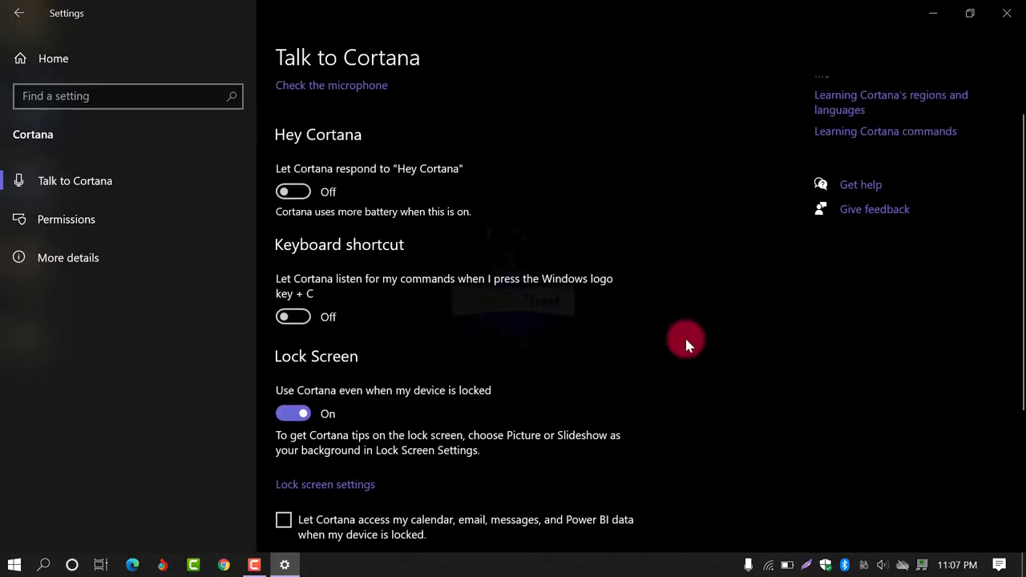
scroll(685, 336, "down", 3)
scroll(685, 336, "up", 4)
scroll(685, 343, "up", 1)
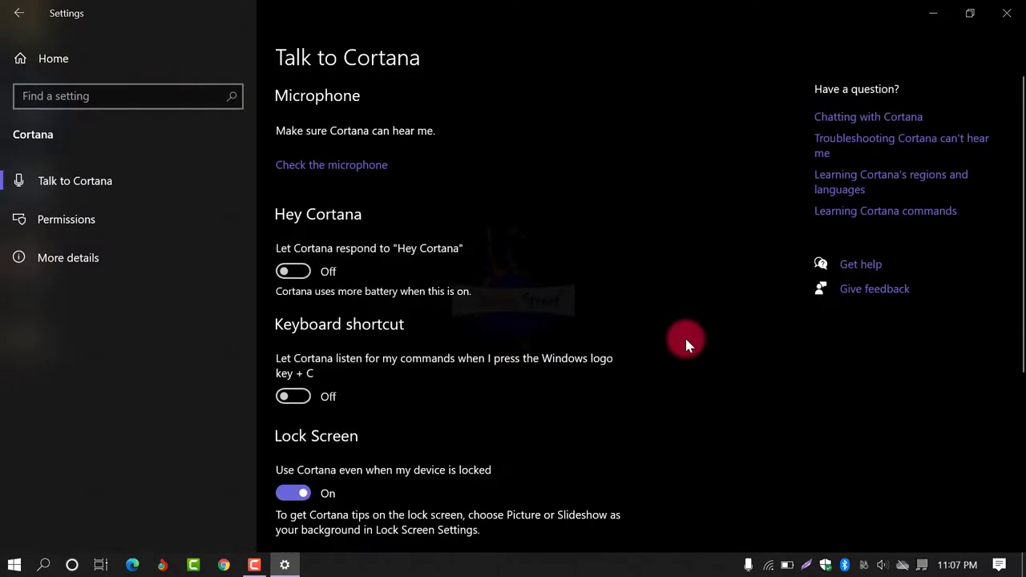
left_click(24, 12)
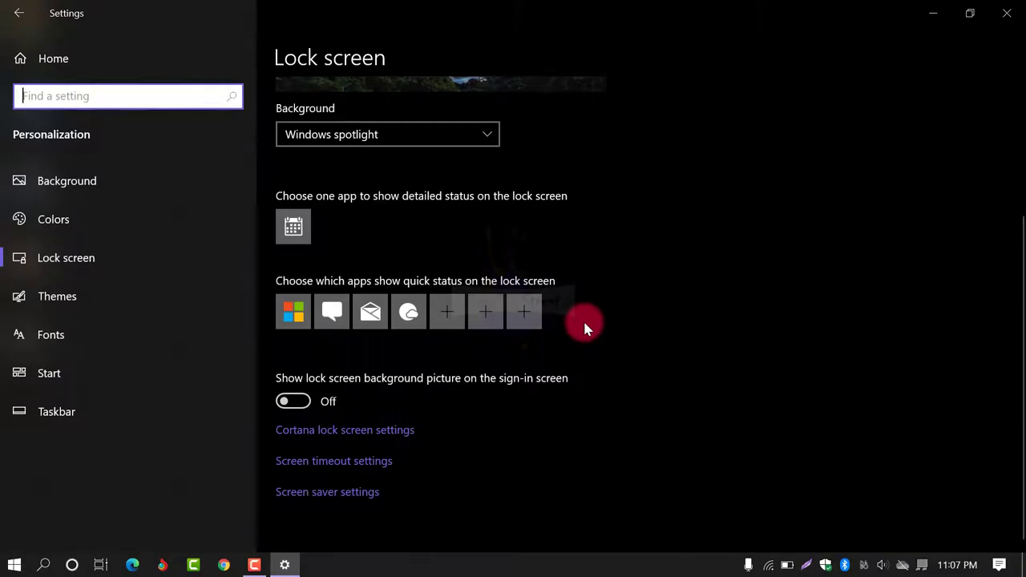
Step: View the screen timeout settings, and review the power button, sleep button and lid actions in the Control Panel's Power Options
left_click(369, 461)
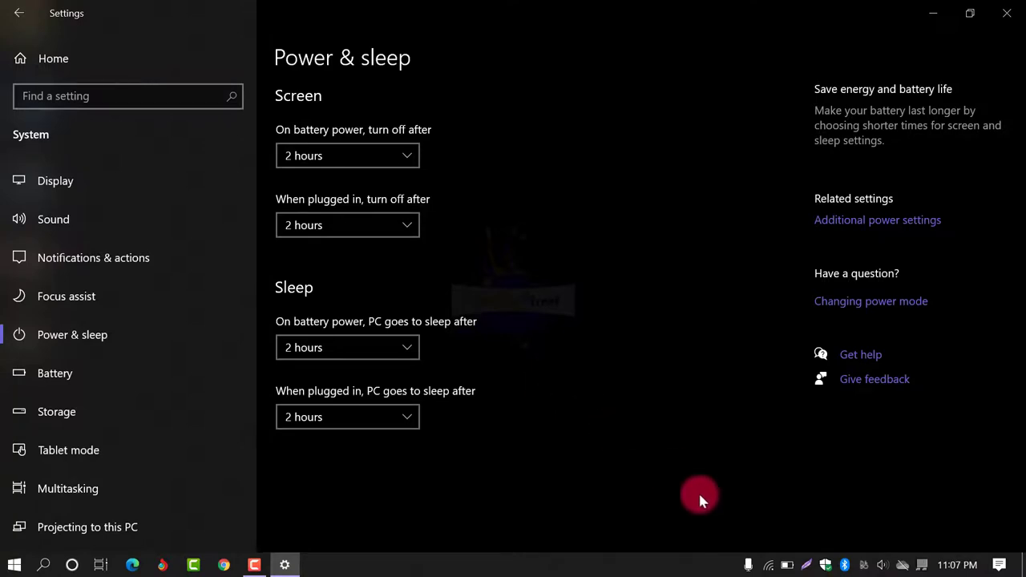
mouse_move(789, 566)
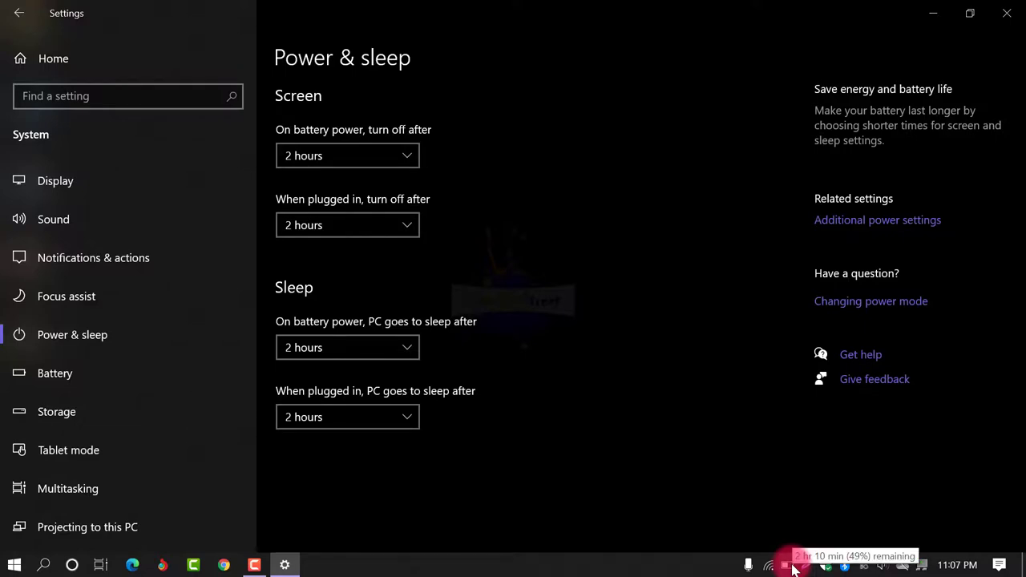
right_click(792, 568)
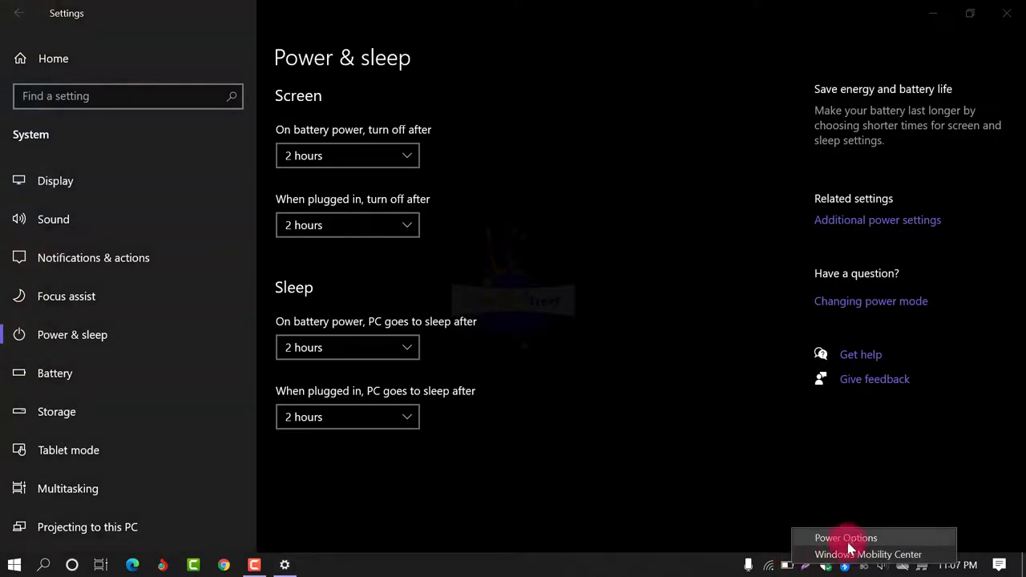
left_click(875, 534)
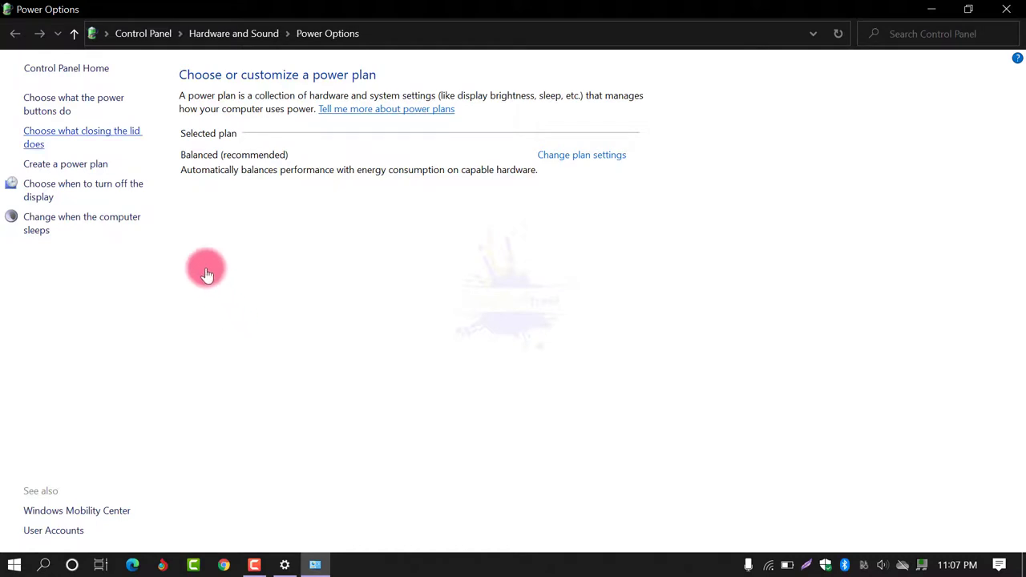
left_click(113, 105)
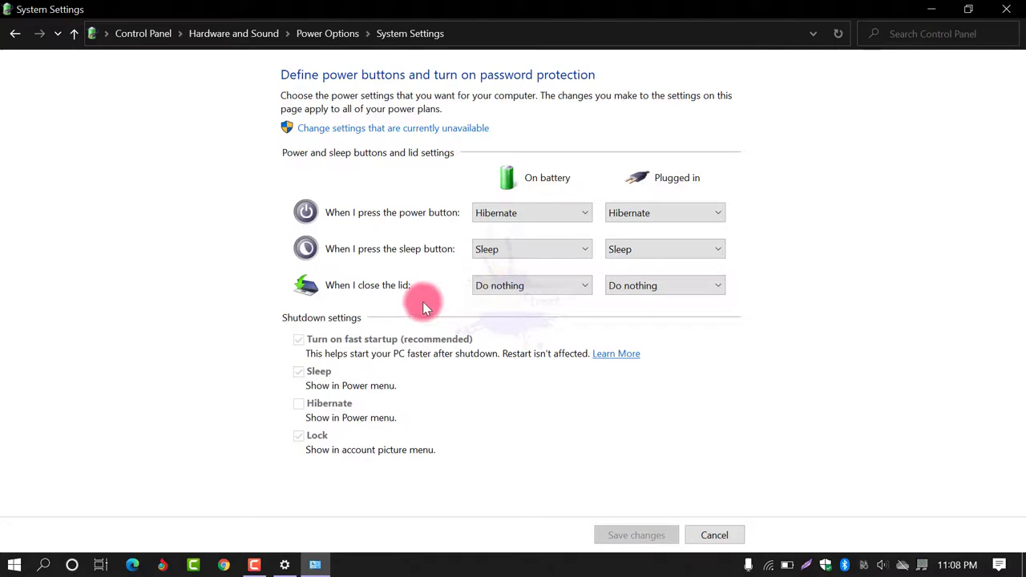
left_click(20, 38)
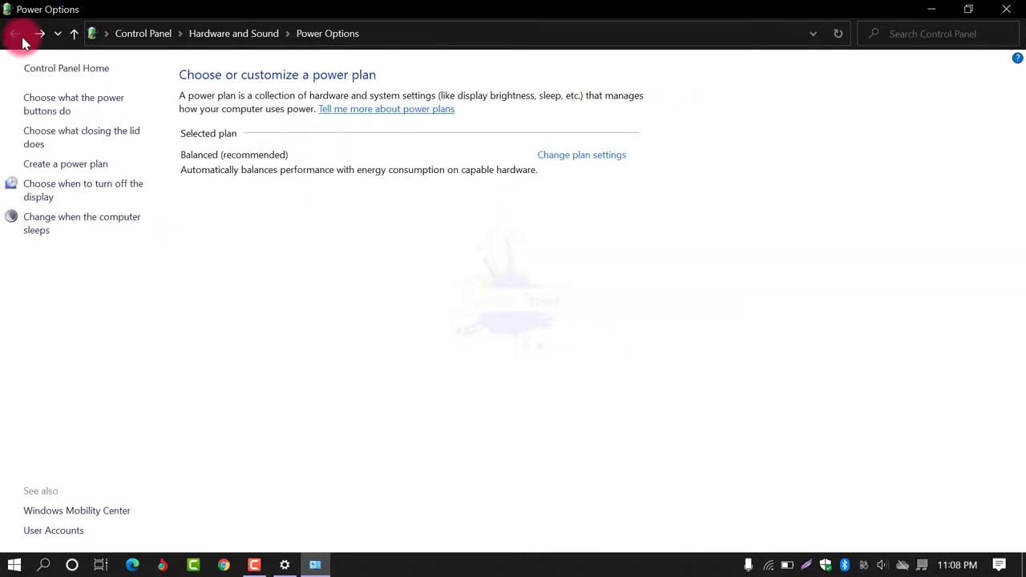
Step: Review the Balanced plan's display and sleep timeouts, close Power Options and return to the Lock screen settings
left_click(81, 186)
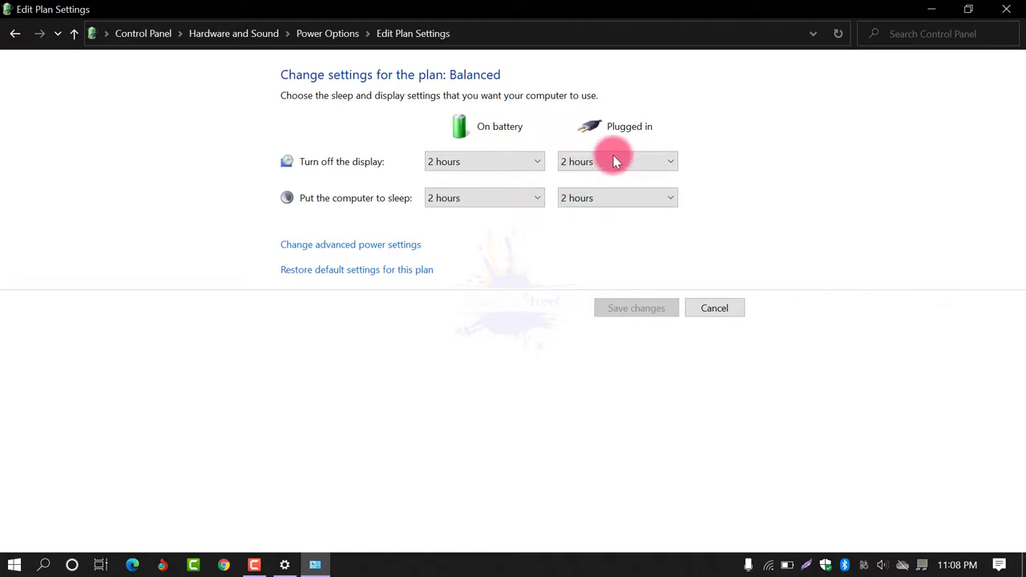
left_click(507, 204)
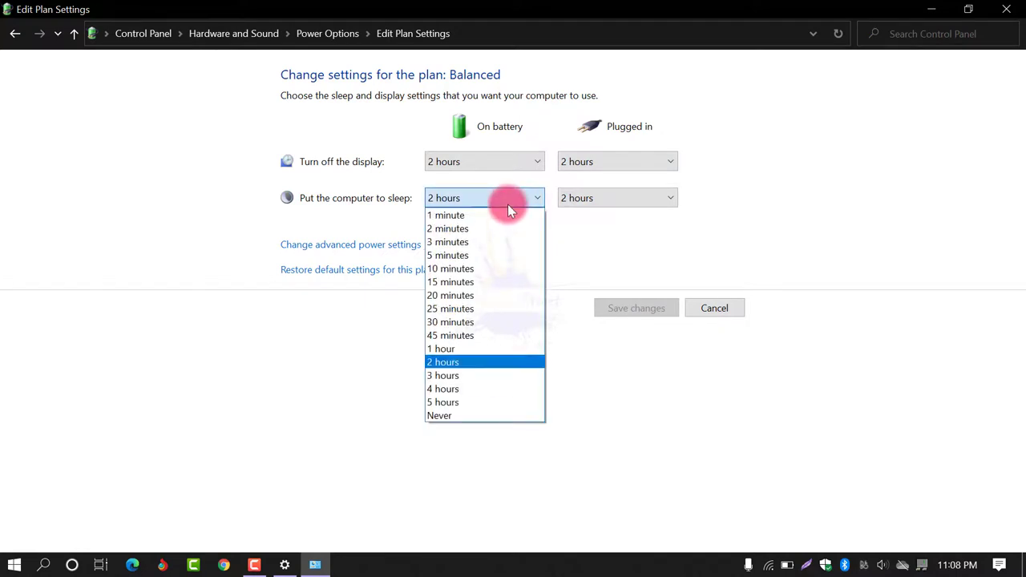
left_click(508, 204)
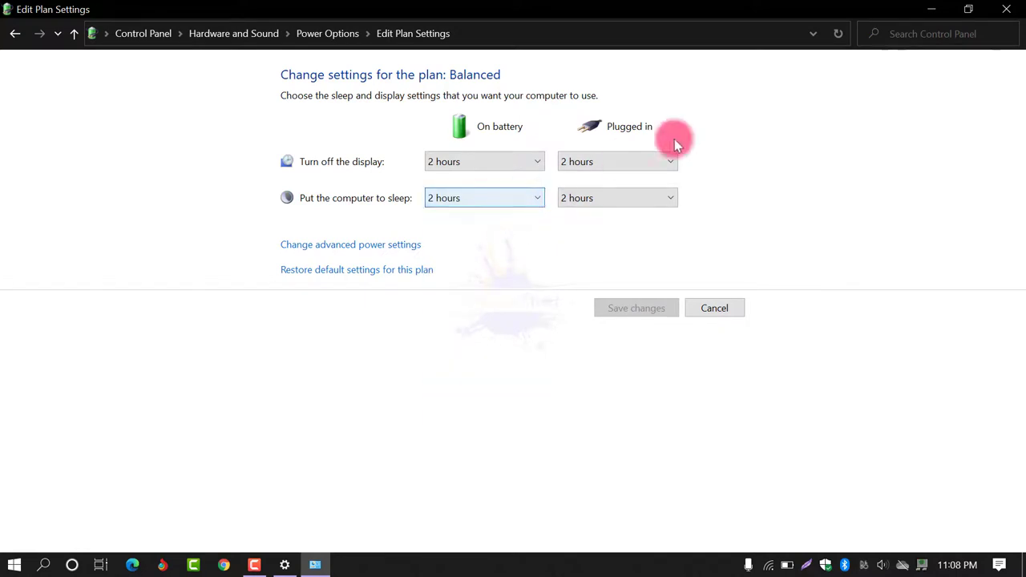
left_click(1006, 9)
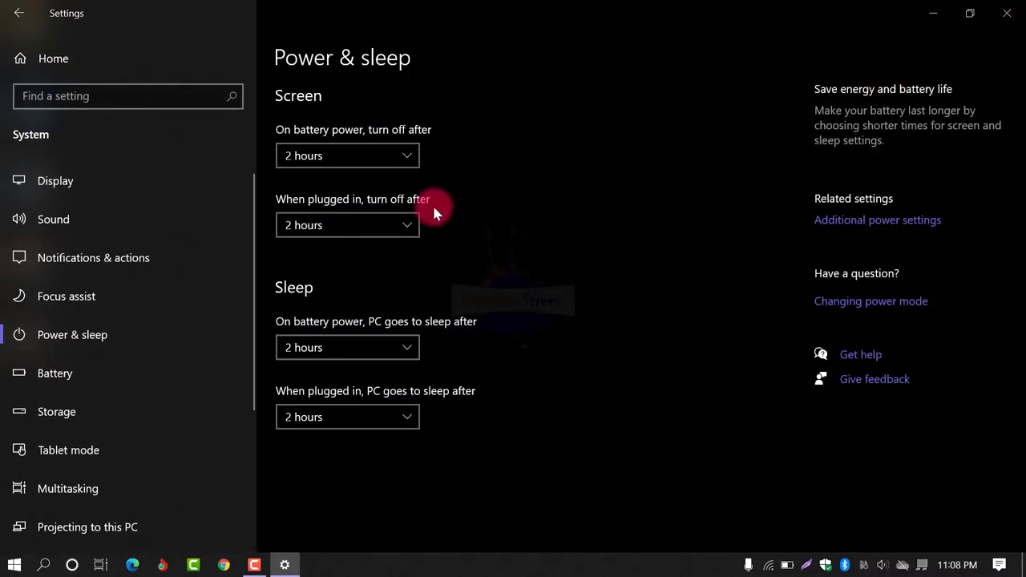
left_click(29, 13)
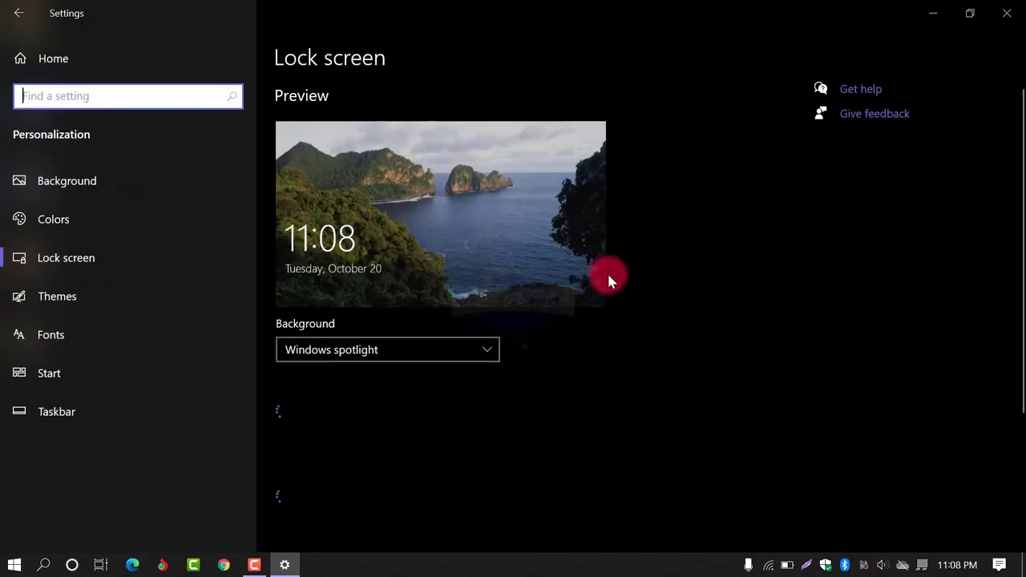
Step: Open the screen saver settings and view the available screen savers
scroll(593, 357, "down", 3)
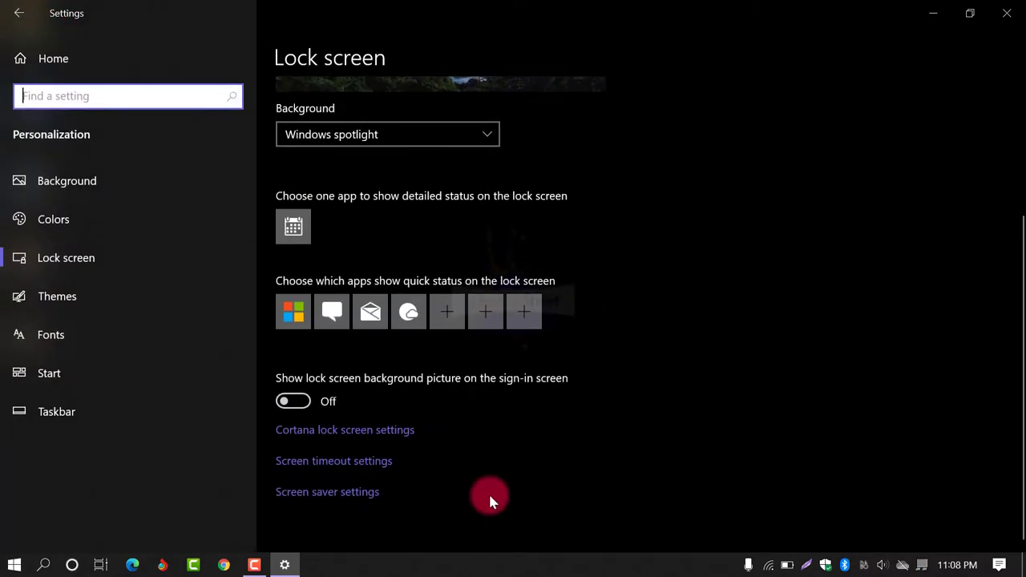
left_click(330, 492)
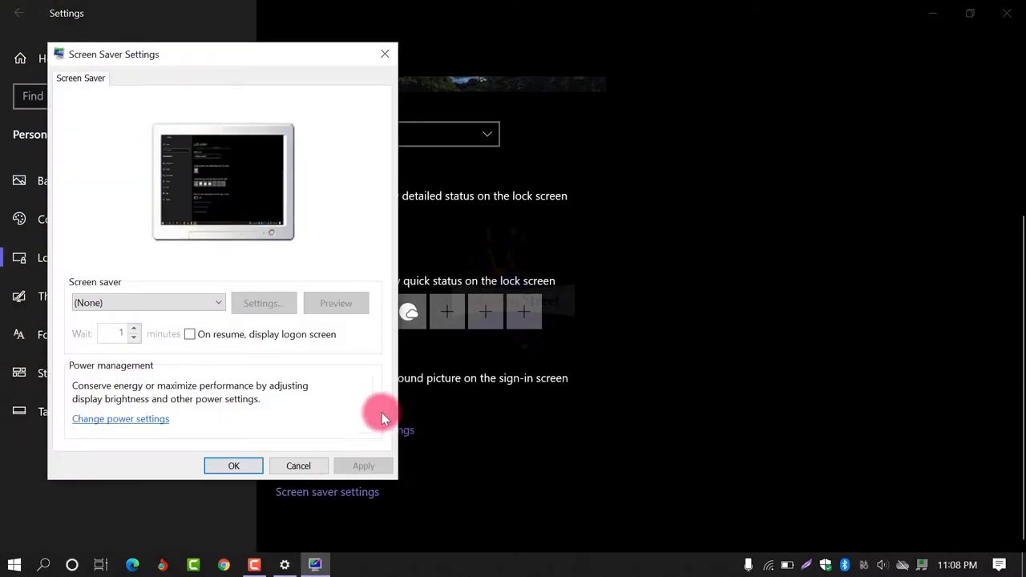
left_click(218, 305)
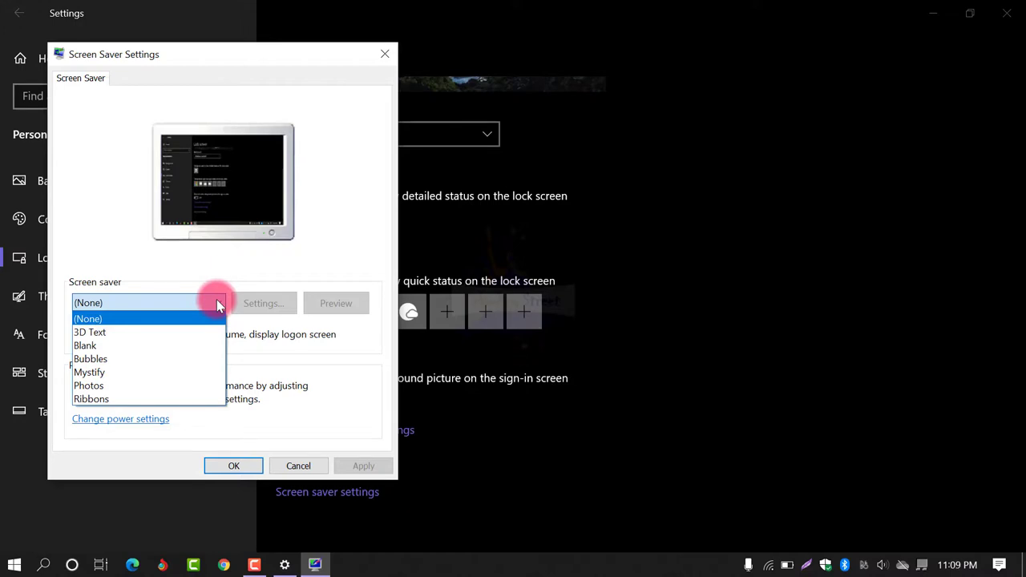
left_click(216, 303)
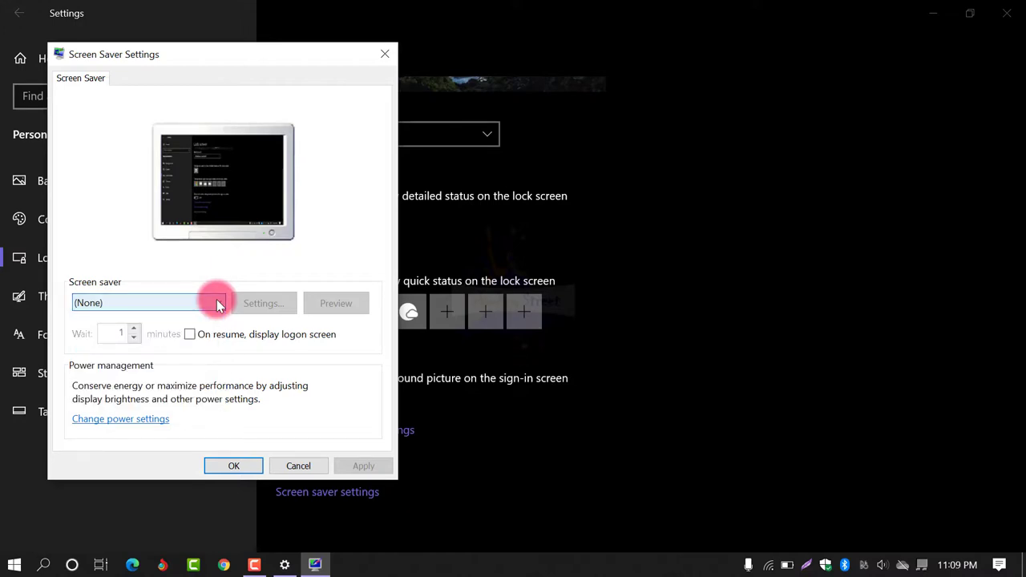
Step: Try the 3D Text screen saver, set the screen saver back to (None) and confirm the dialog
left_click(164, 305)
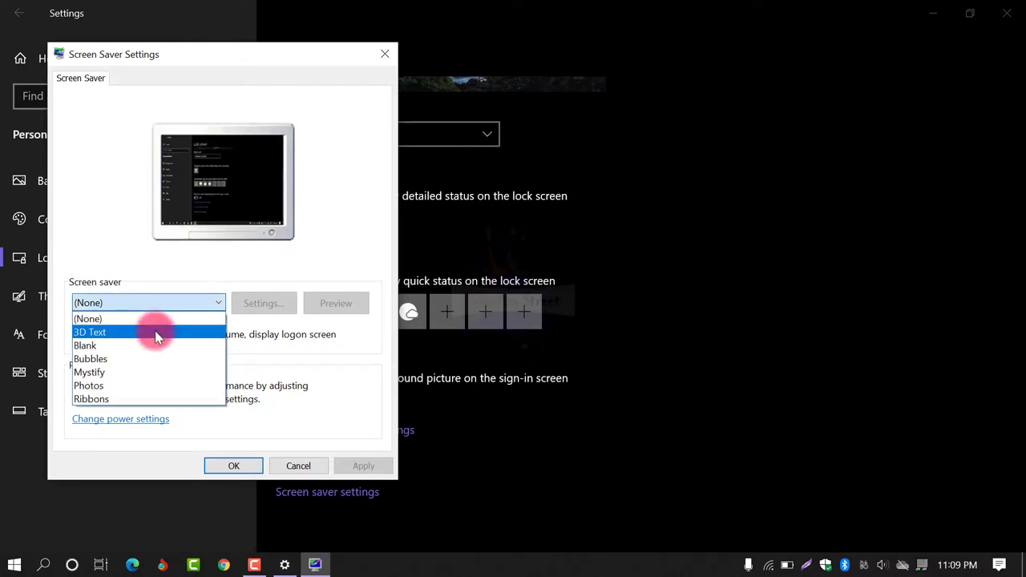
left_click(155, 331)
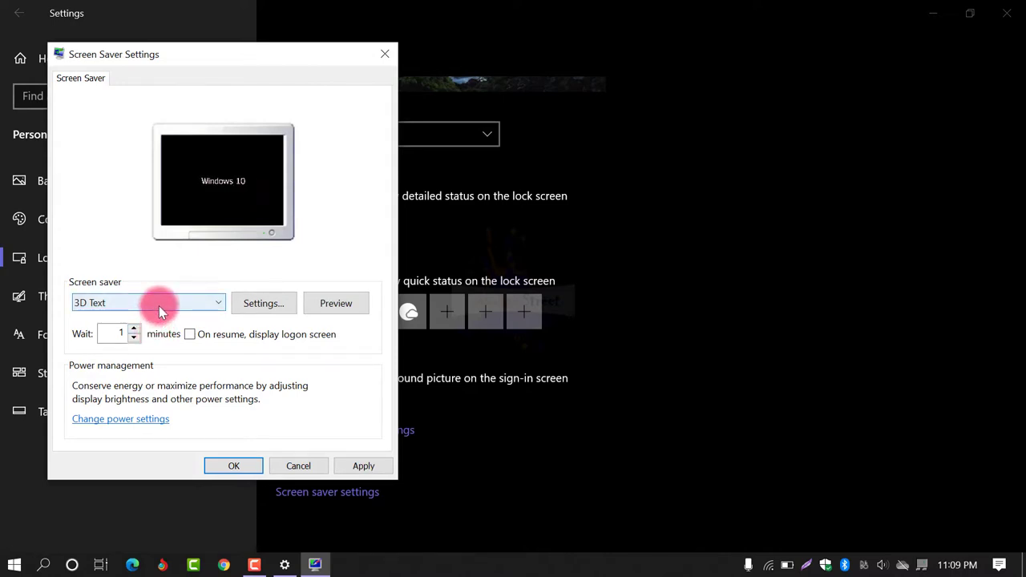
left_click(157, 304)
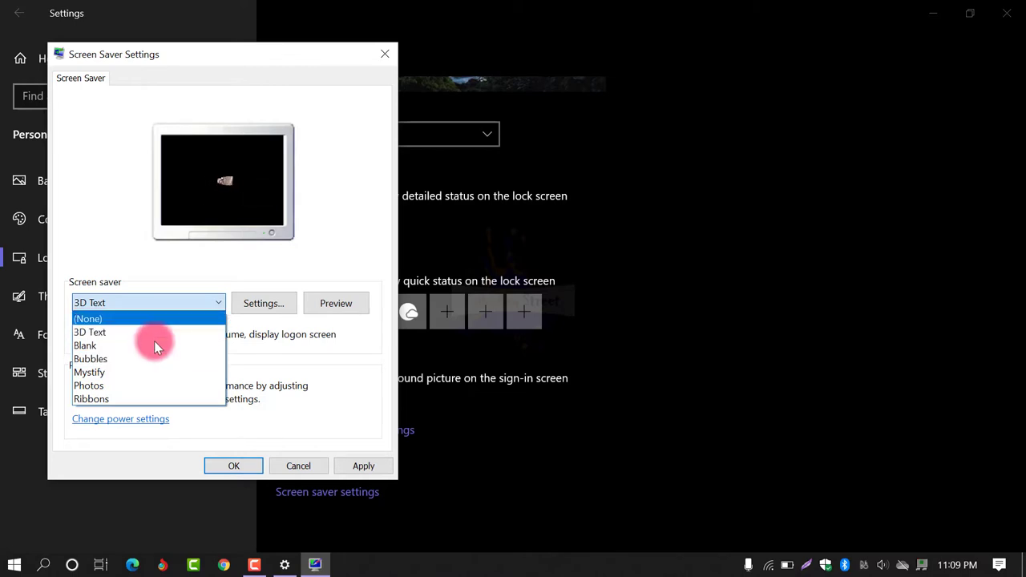
left_click(152, 323)
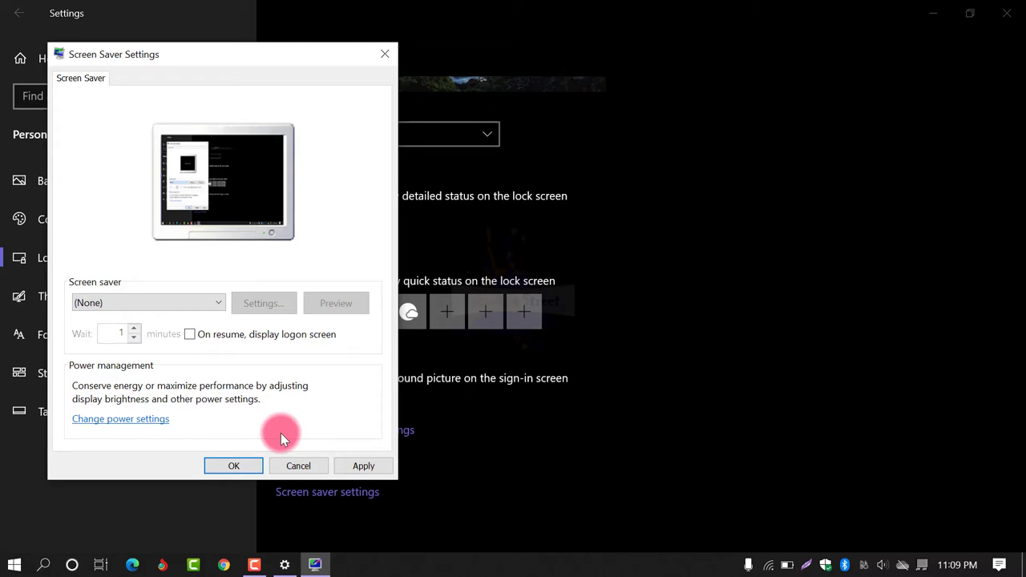
left_click(259, 466)
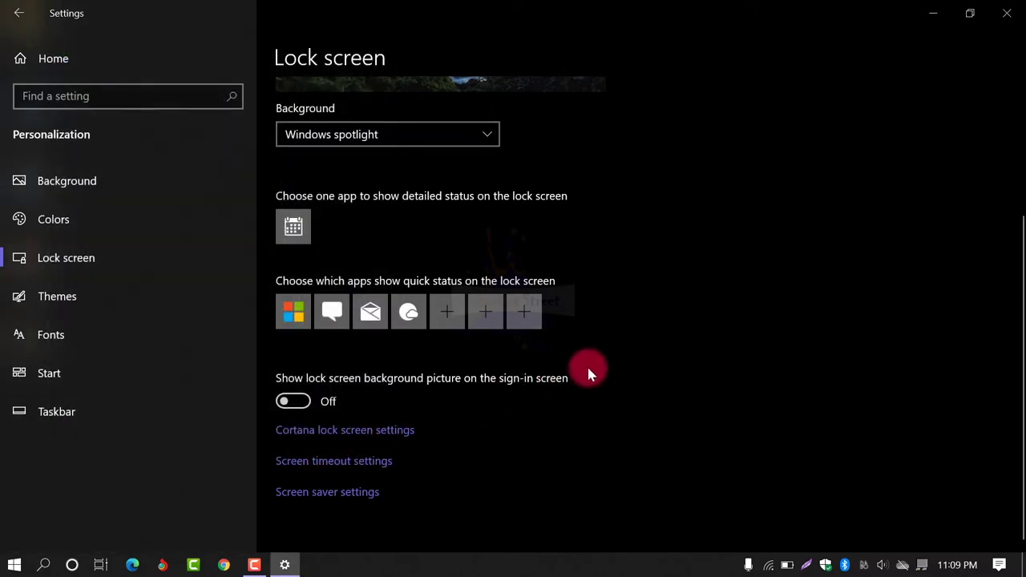
Step: Look over the Lock screen page once more and close the Settings window
scroll(588, 370, "up", 3)
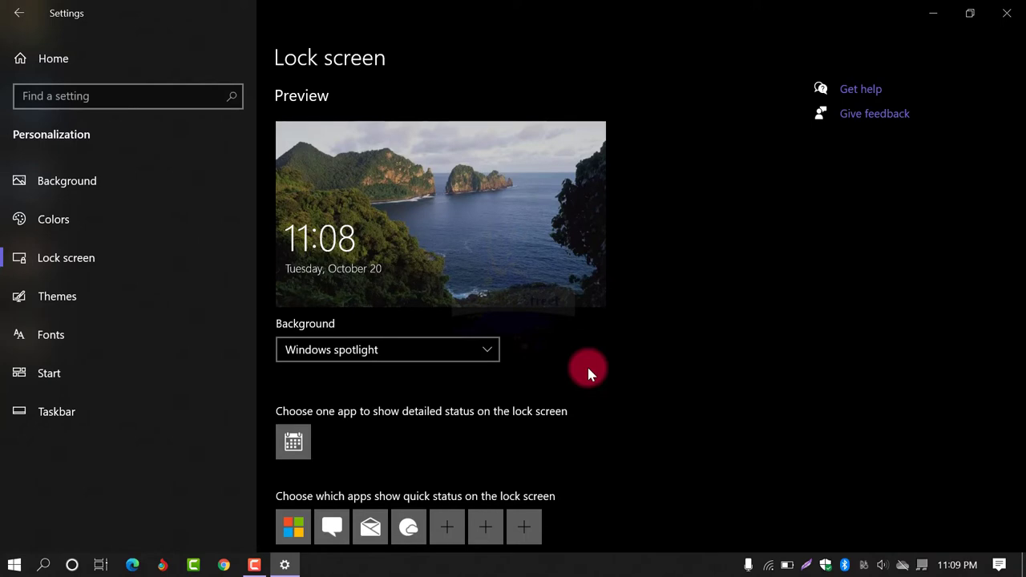
scroll(588, 371, "down", 1)
scroll(588, 371, "up", 1)
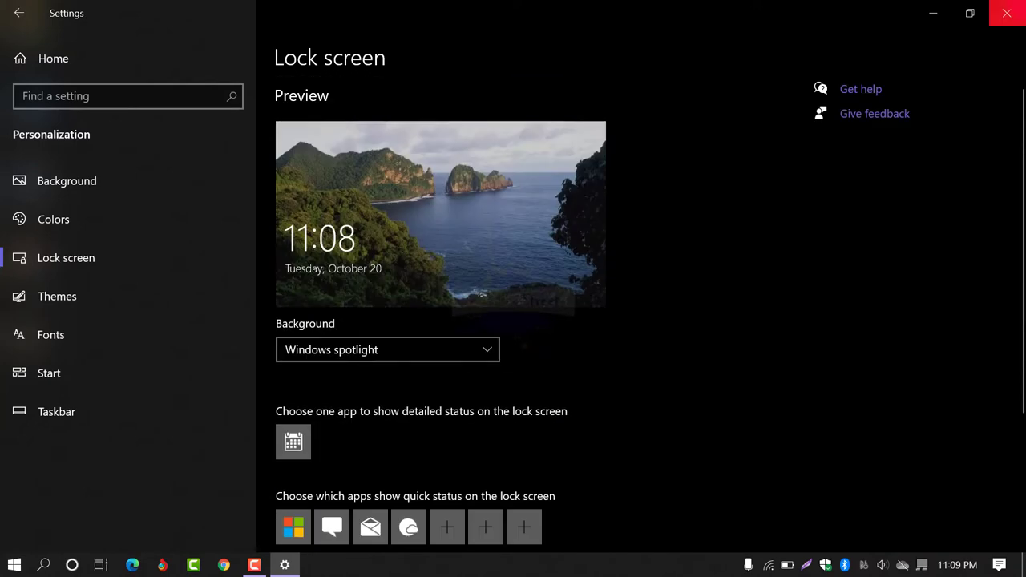
left_click(1007, 13)
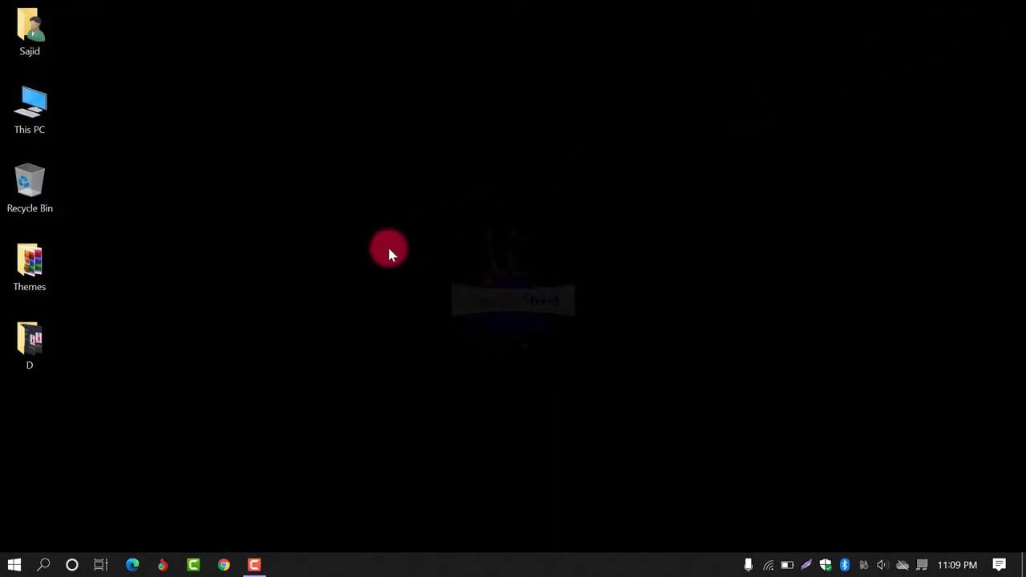